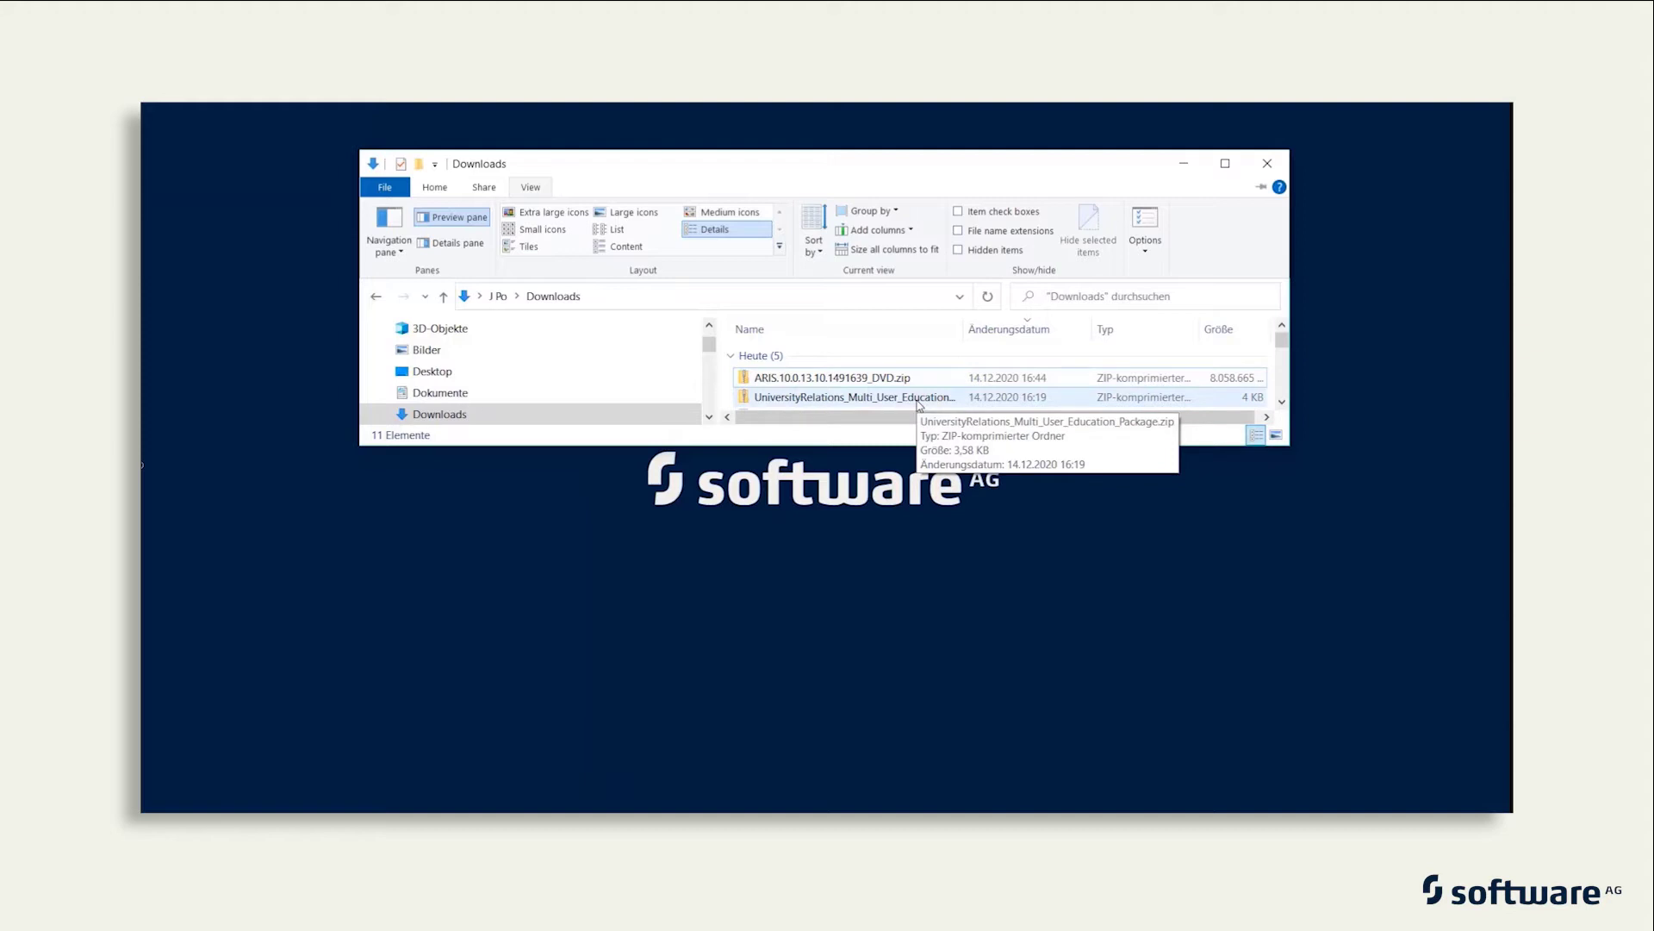
Launch setup.exe from the Setups/Windows/ARIS_Server folder inside the ARIS DVD zip.
{"action": "left_click", "coordinate": [816, 378]}
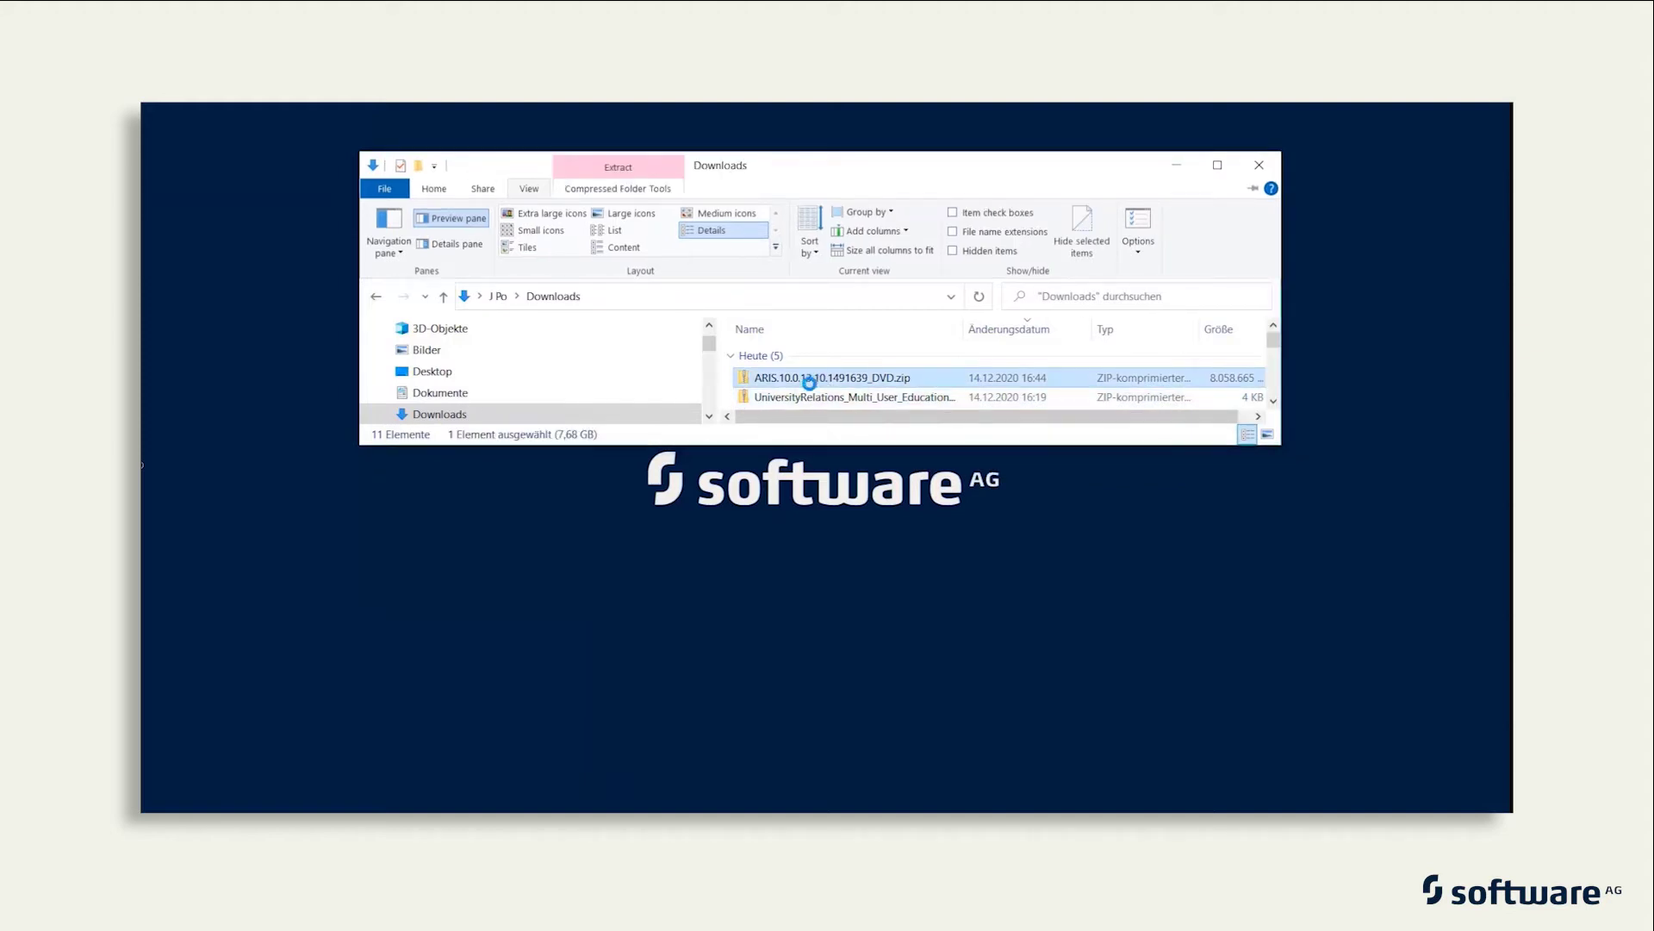
{"action": "double_click", "coordinate": [819, 379]}
{"action": "left_click_drag", "start_coordinate": [756, 609], "coordinate": [755, 660]}
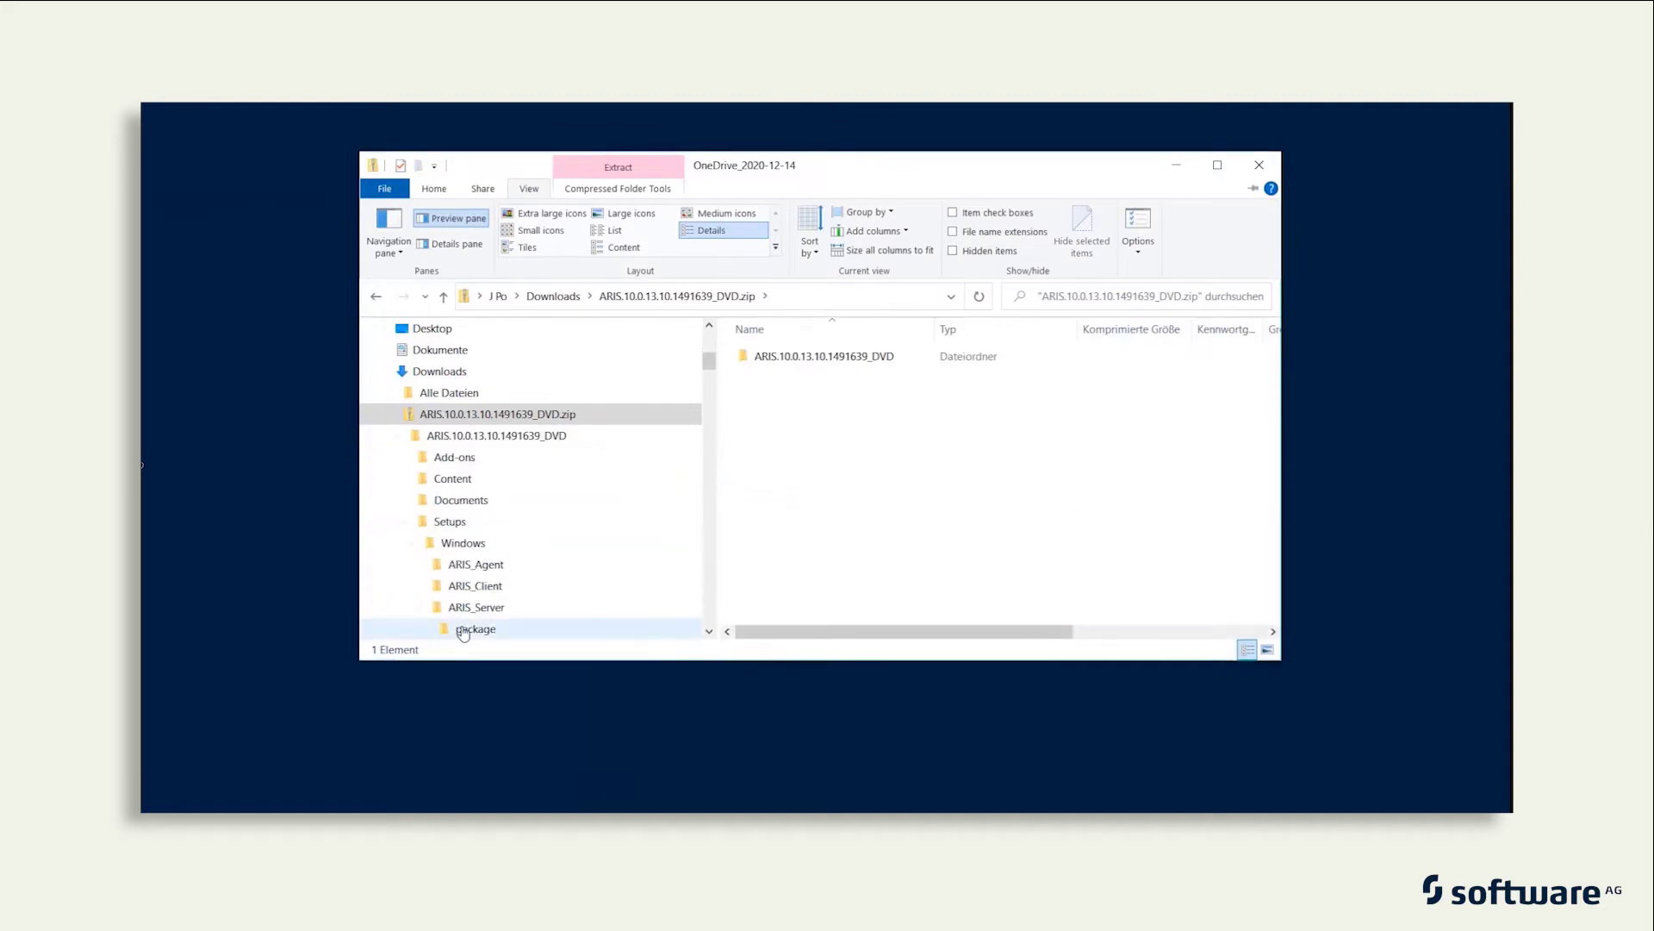
{"action": "left_click", "coordinate": [476, 607]}
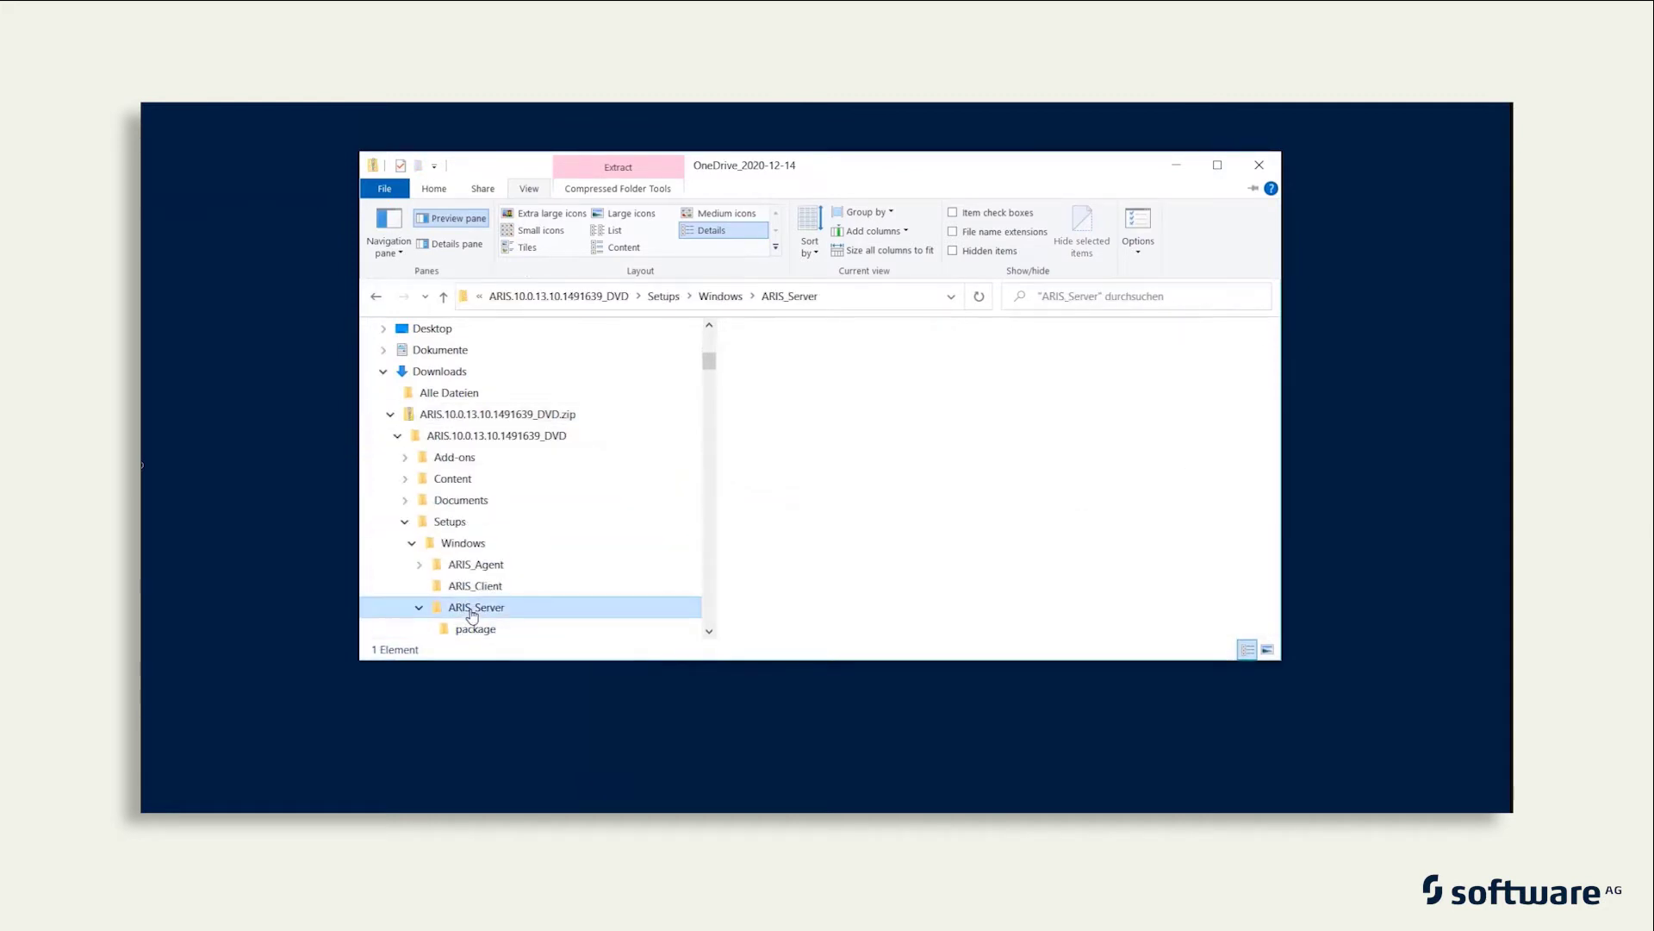
{"action": "double_click", "coordinate": [777, 530]}
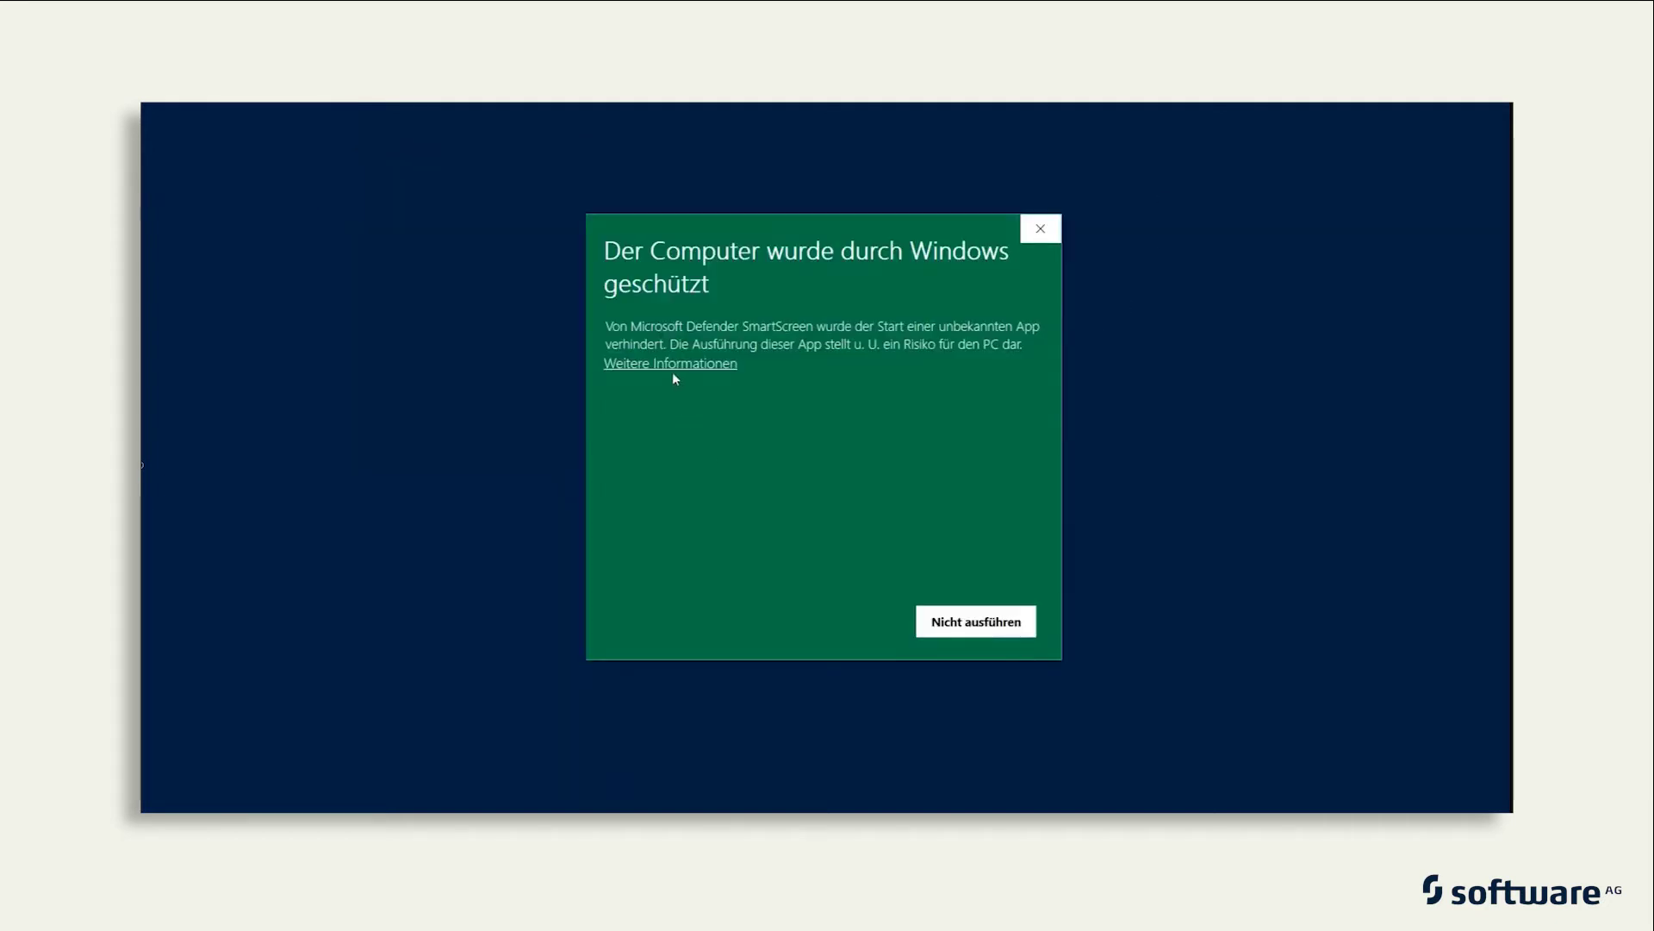
Reveal the SmartScreen 'run anyway' option via Weitere Informationen.
{"action": "left_click", "coordinate": [672, 364]}
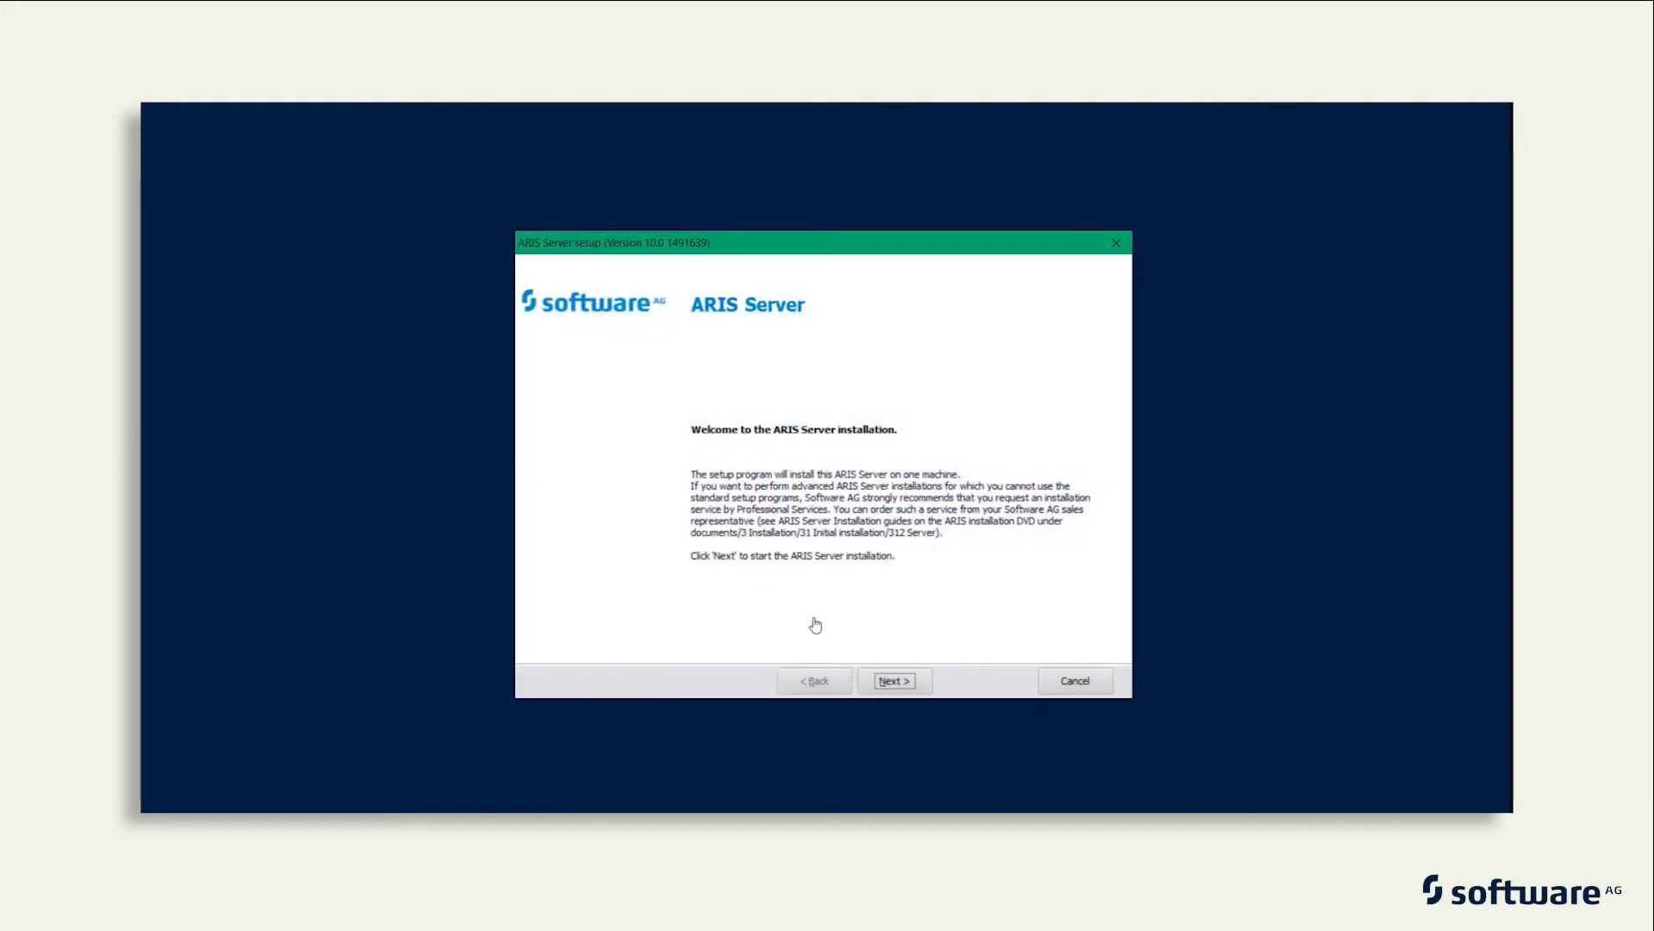
Accept the license and keep local installation, host name and default products.
{"action": "left_click", "coordinate": [895, 681]}
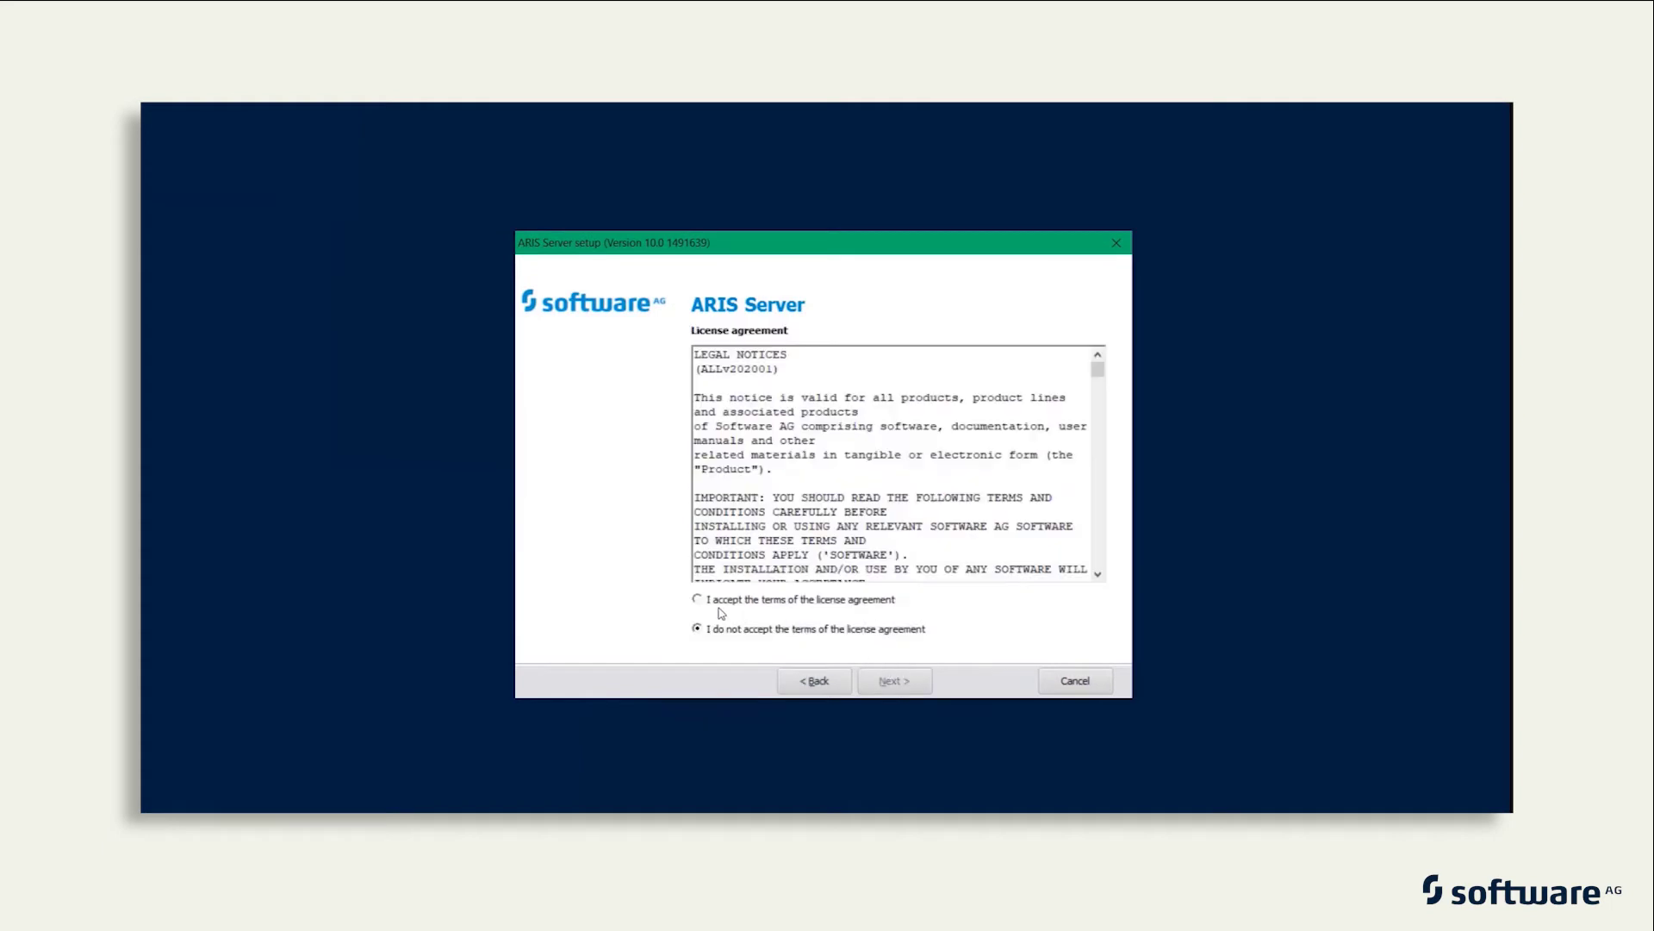
{"action": "left_click", "coordinate": [895, 680]}
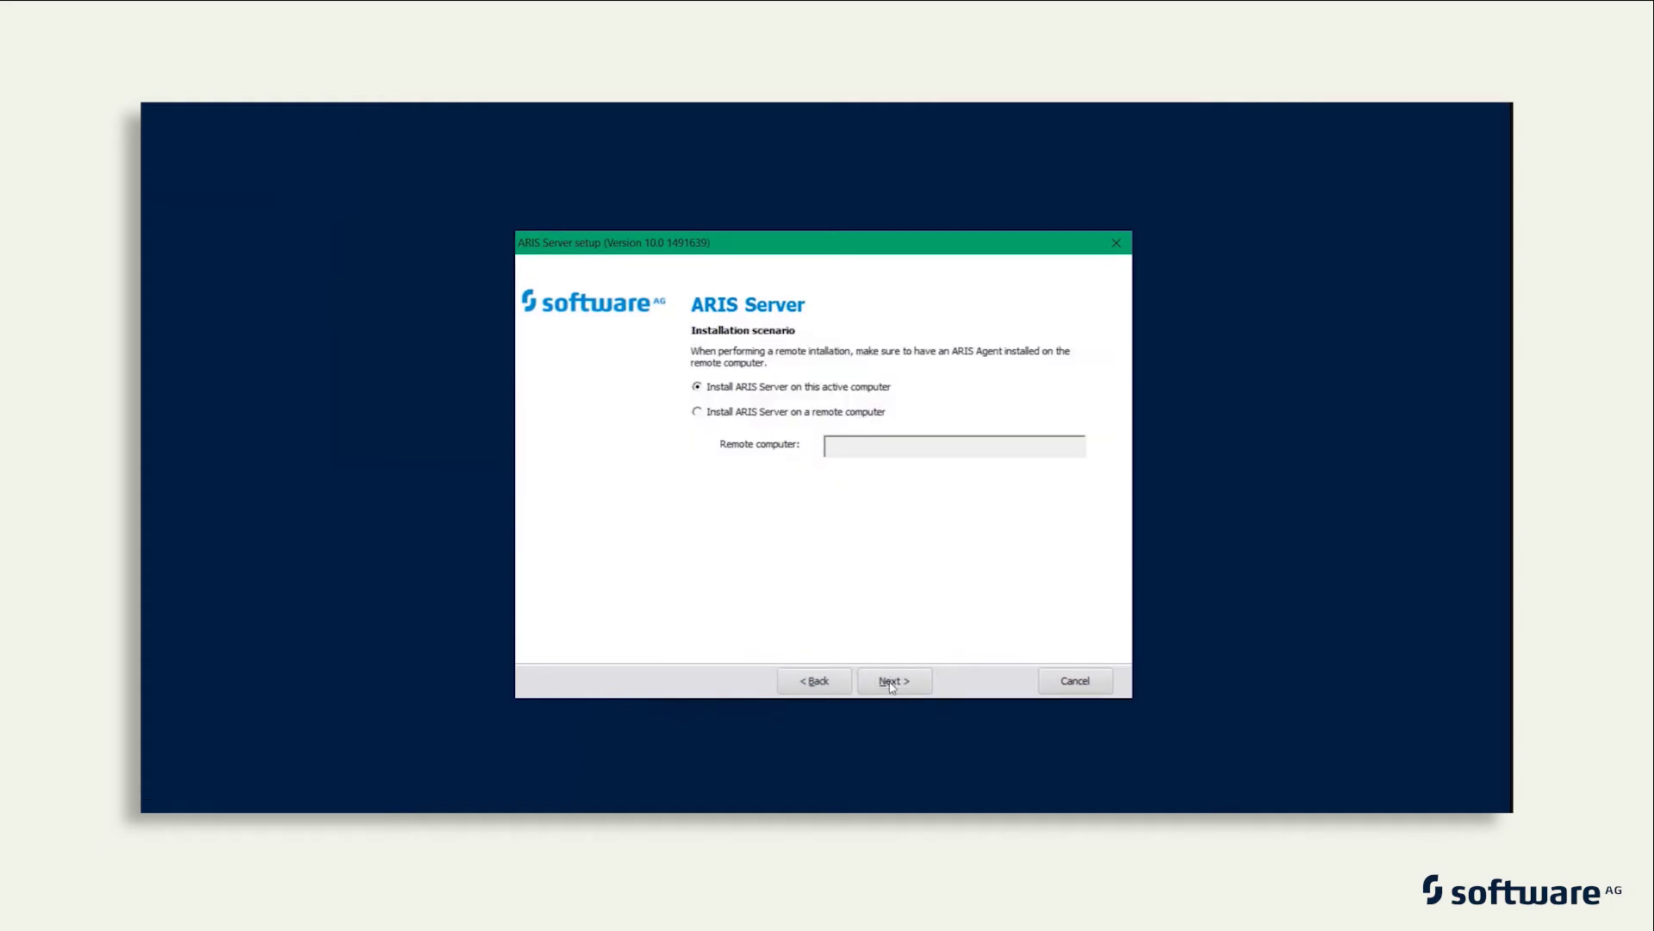
{"action": "left_click", "coordinate": [895, 680]}
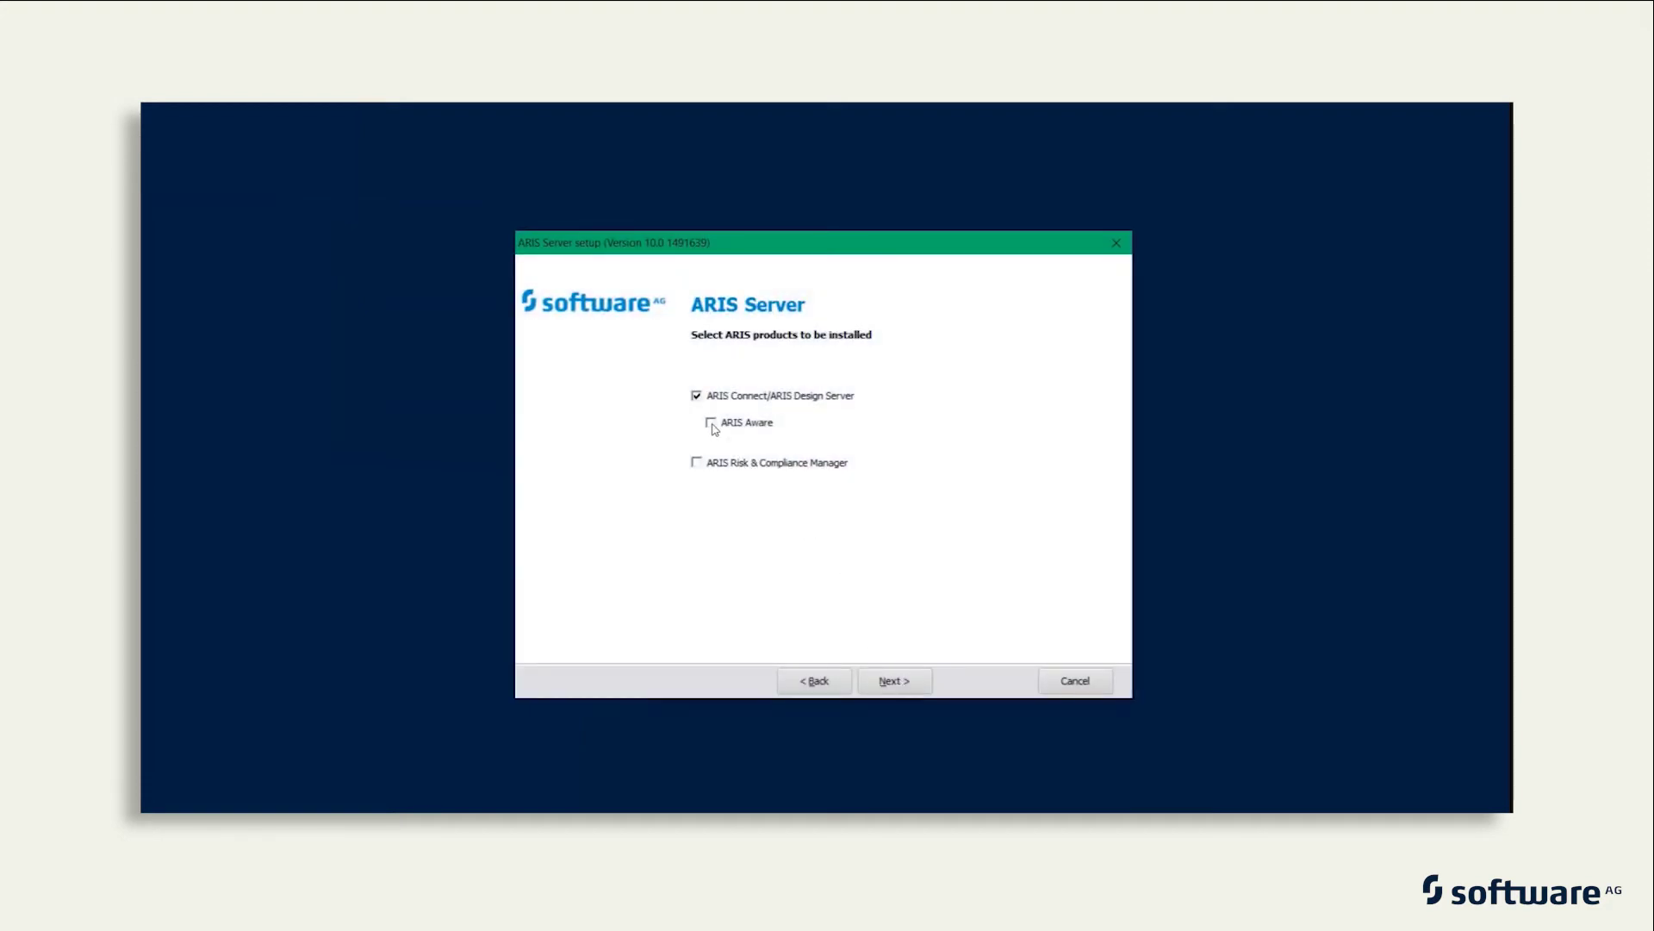
{"action": "left_click", "coordinate": [894, 680]}
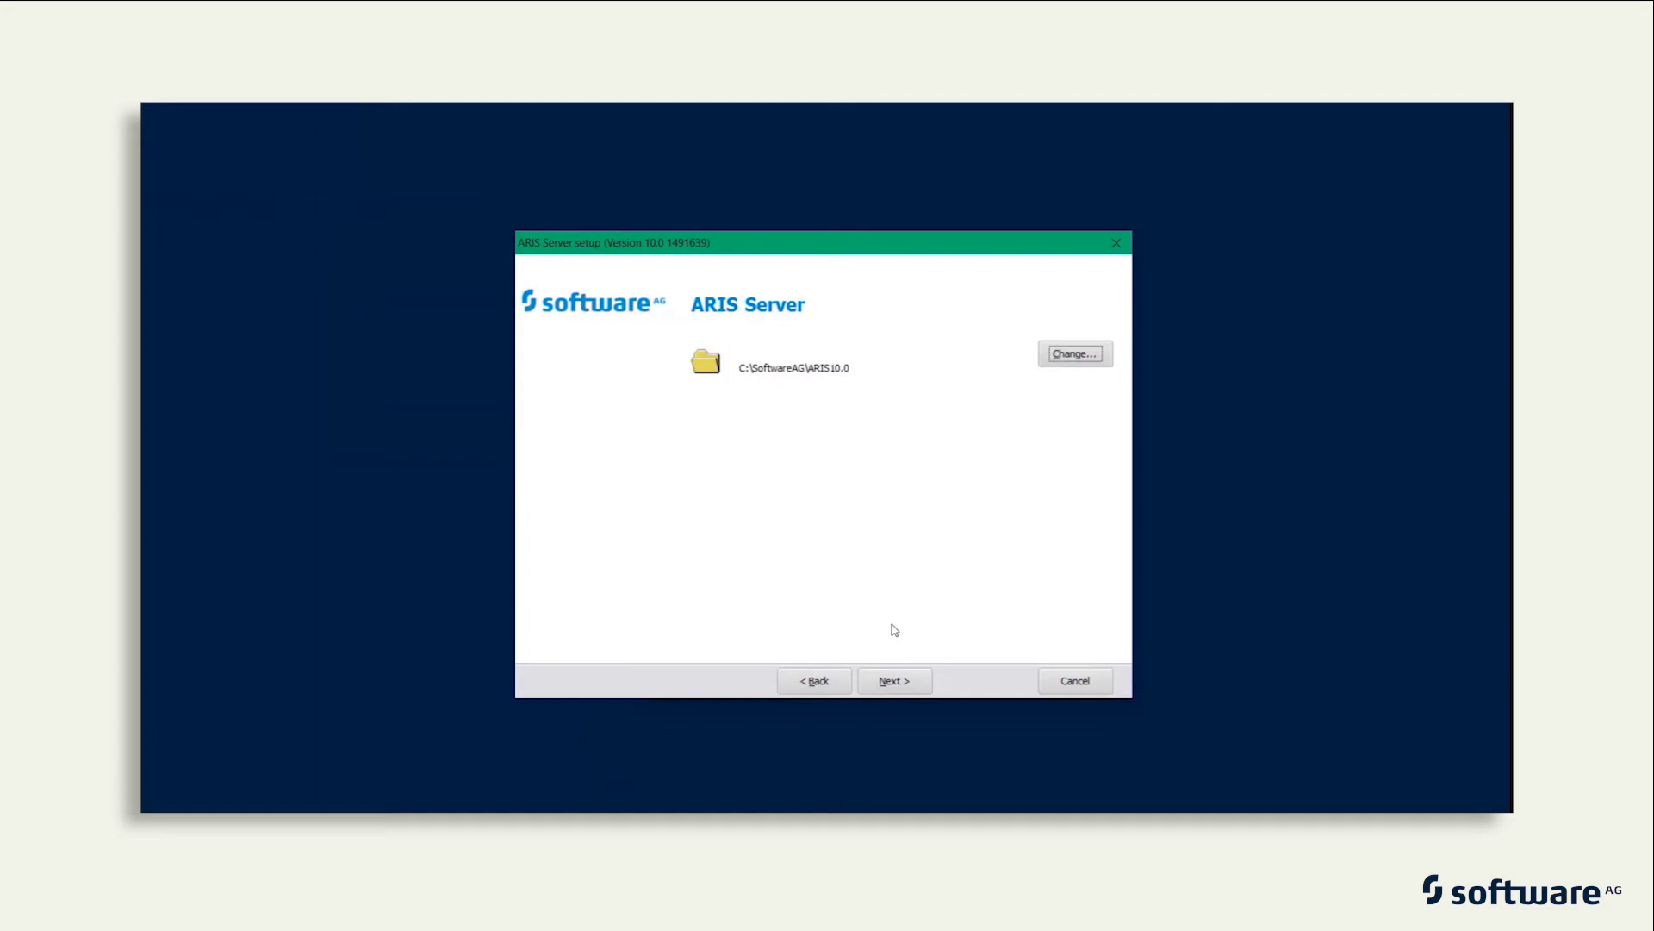
Keep default directory, external IP, agent credentials, ports 80/443 and memory options.
{"action": "left_click", "coordinate": [894, 680]}
{"action": "left_click", "coordinate": [893, 680]}
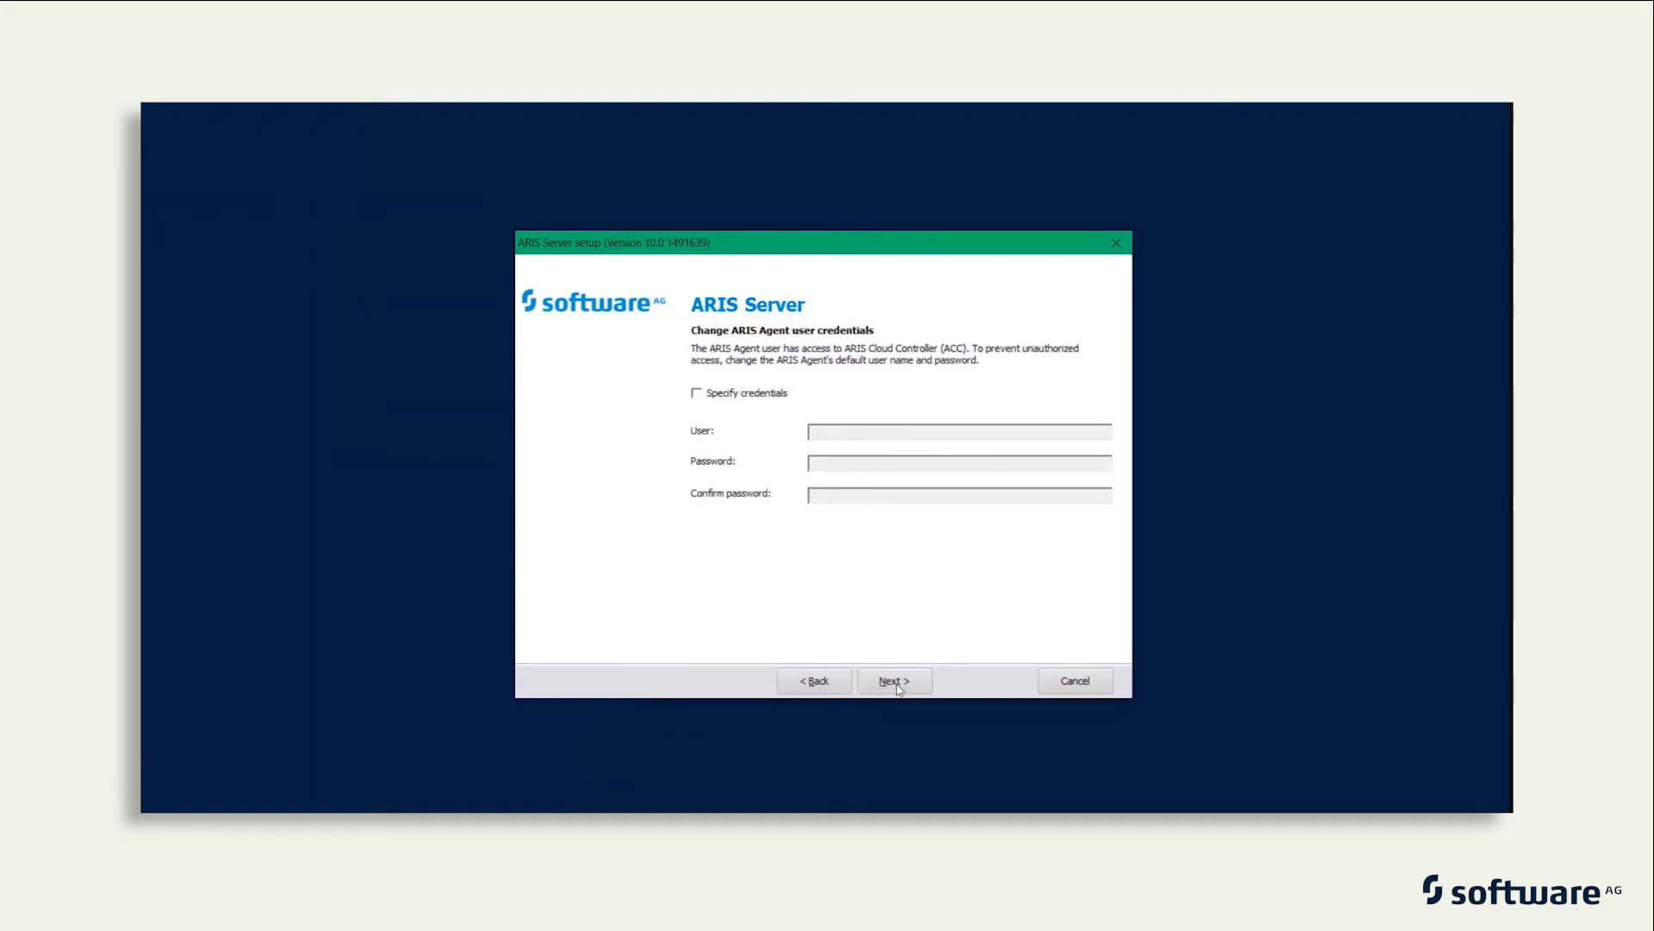
{"action": "left_click", "coordinate": [895, 681]}
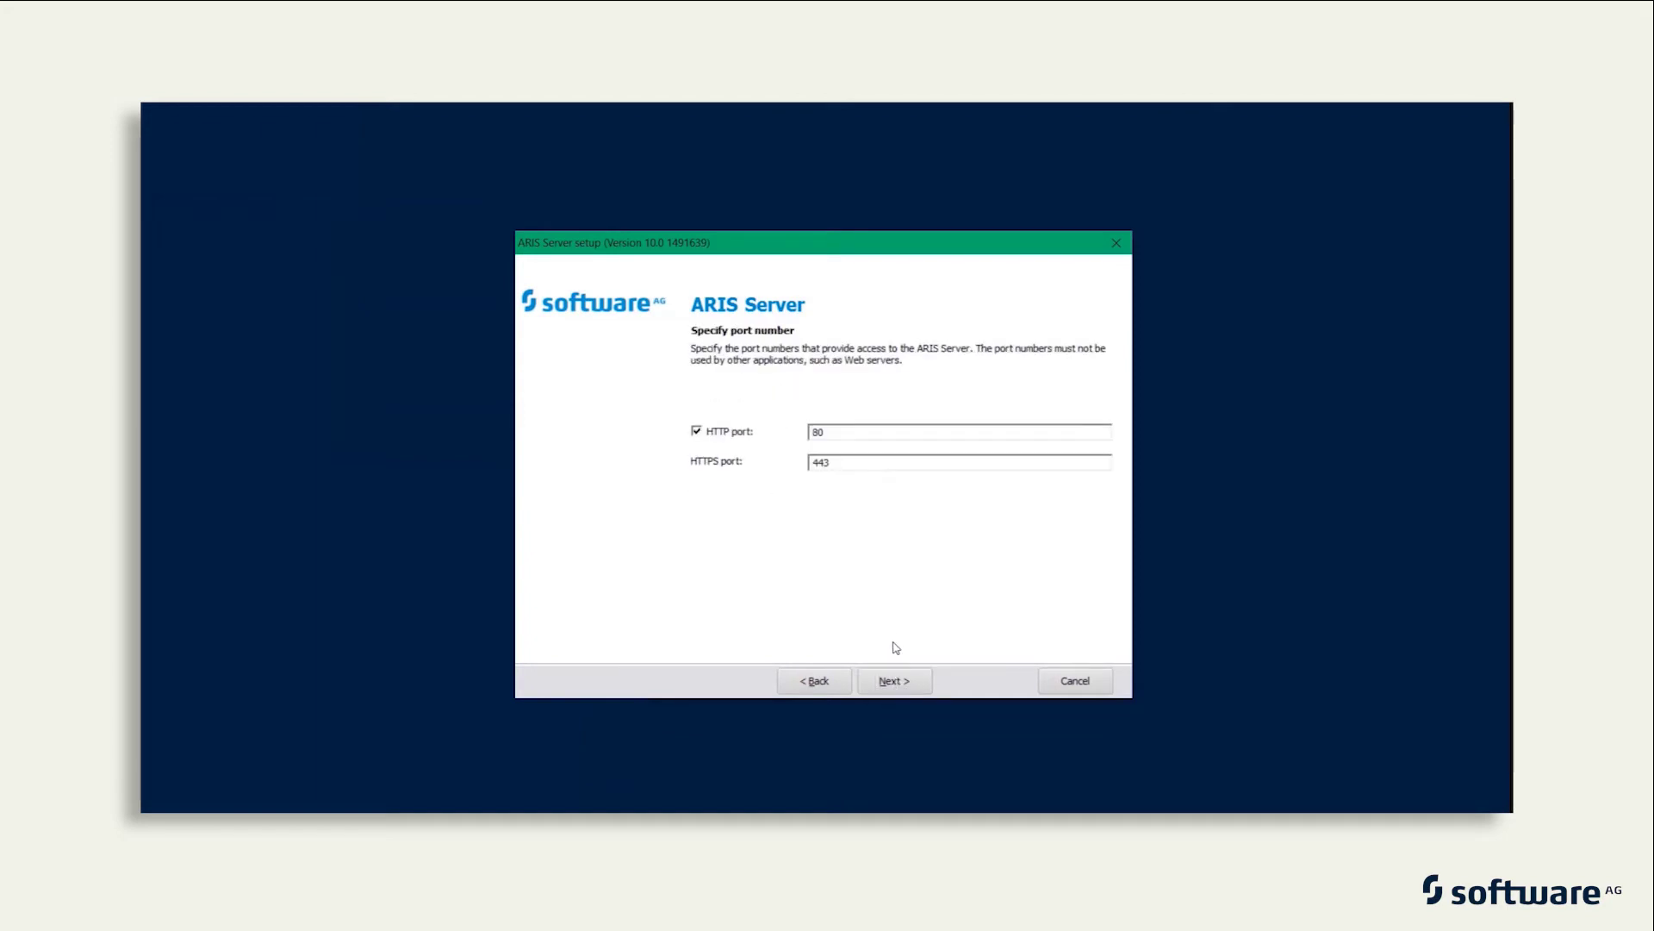
{"action": "left_click", "coordinate": [895, 680]}
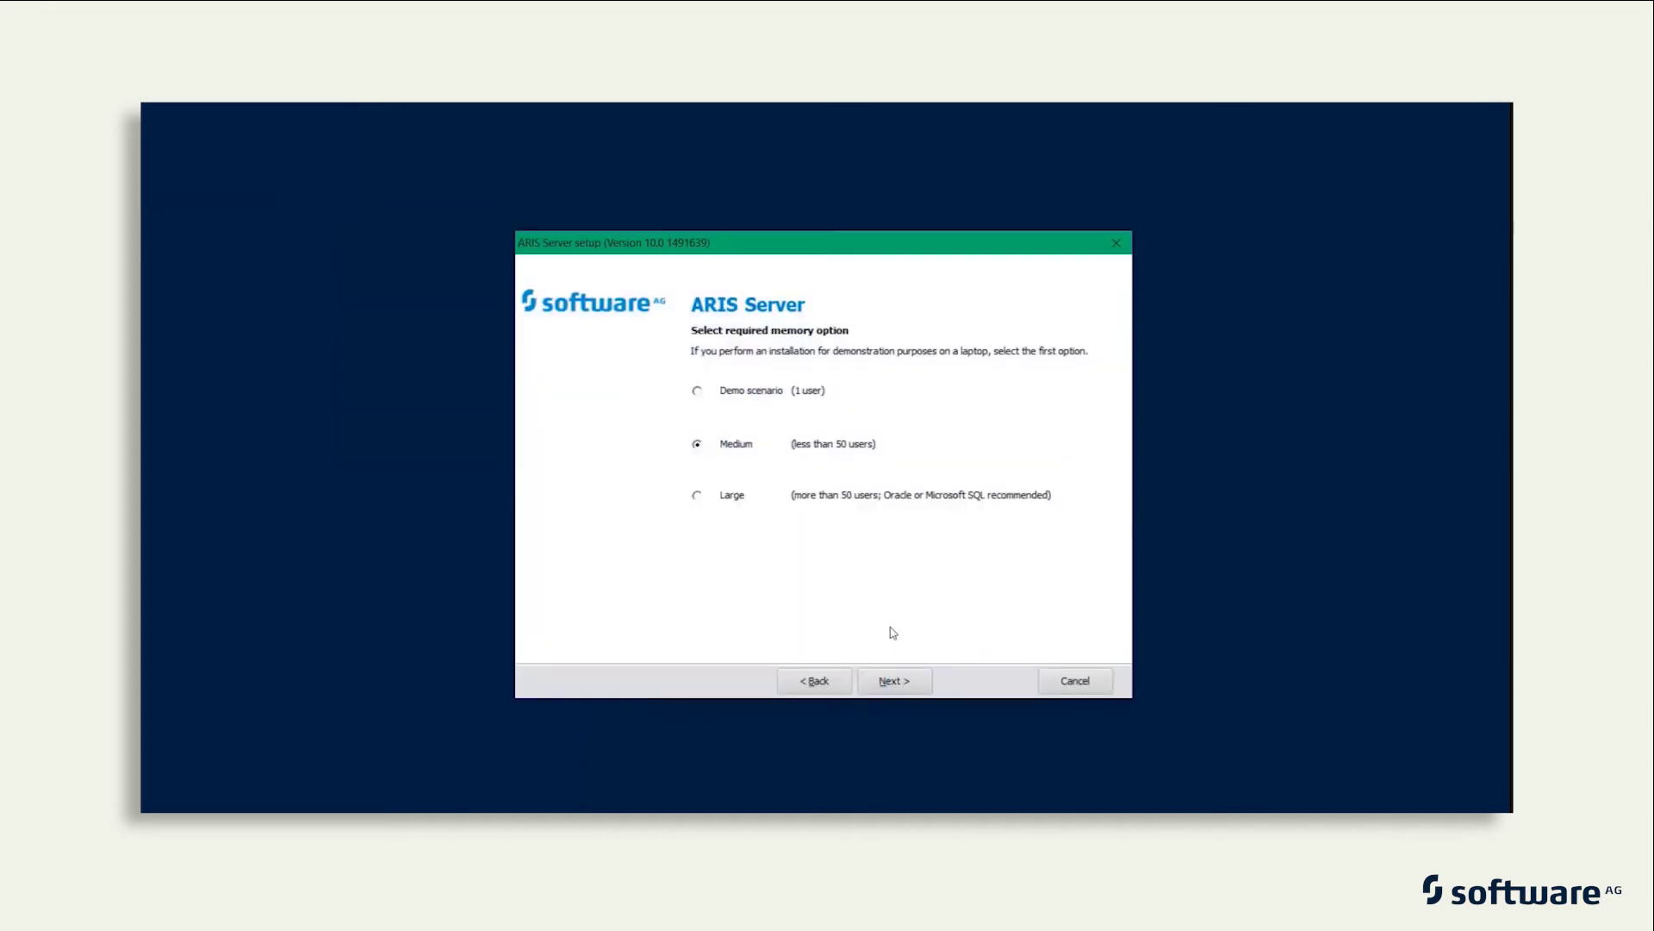
{"action": "left_click", "coordinate": [895, 681]}
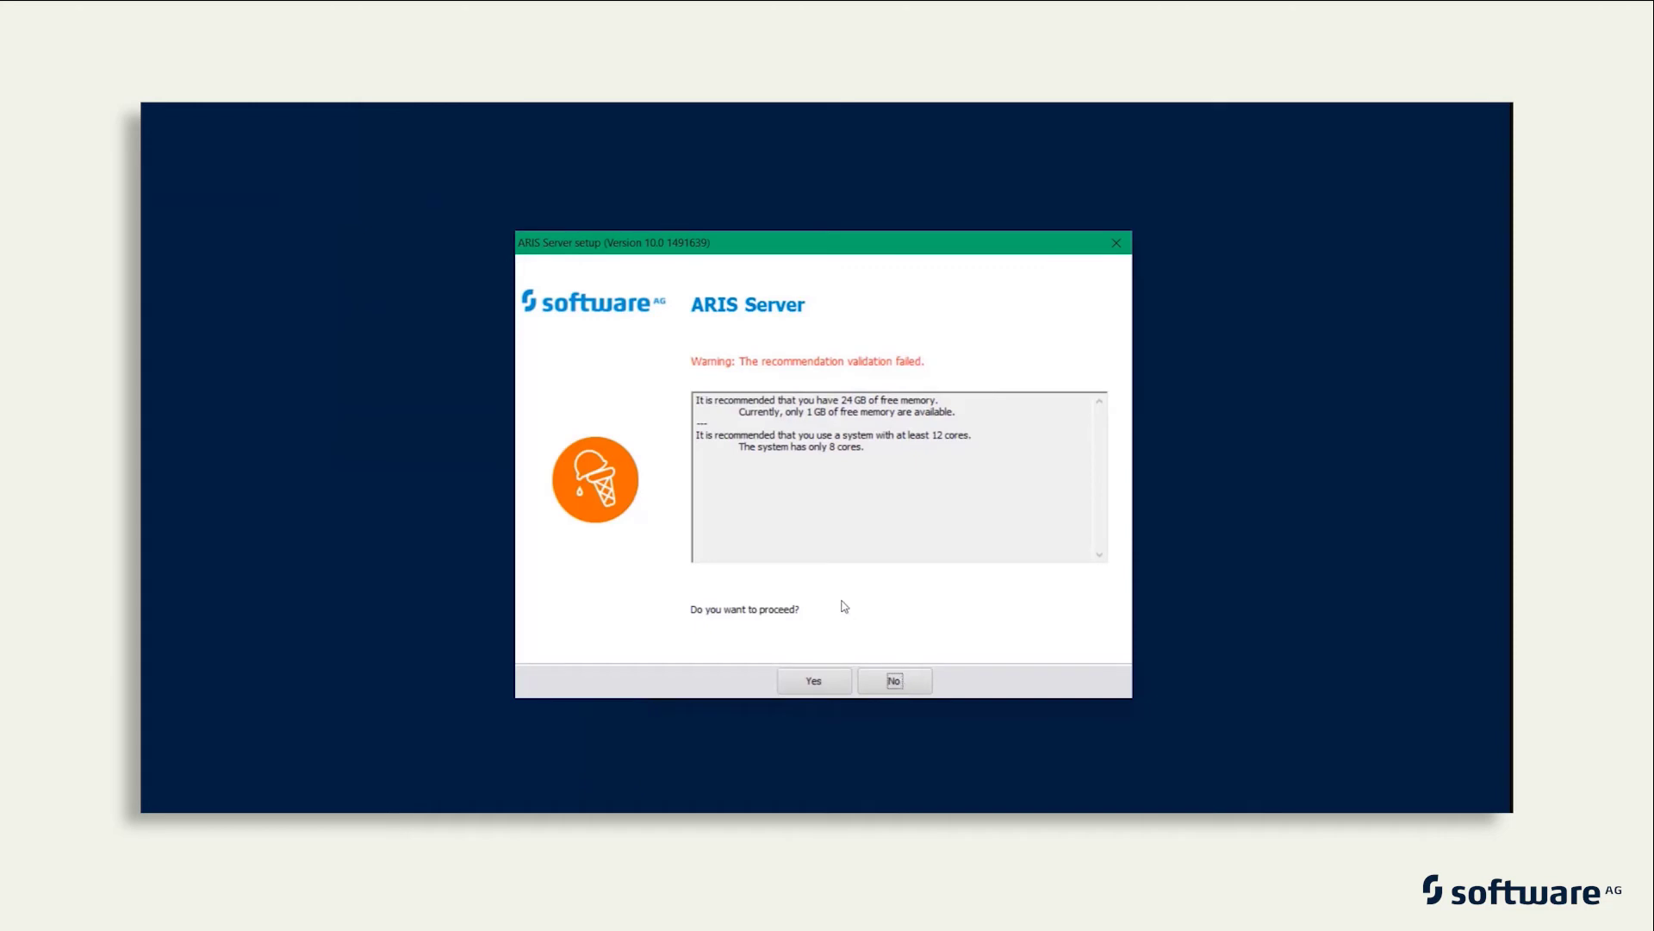
Override the resource warning and choose the UniversityRelations license zip from Downloads for import.
{"action": "left_click", "coordinate": [823, 683]}
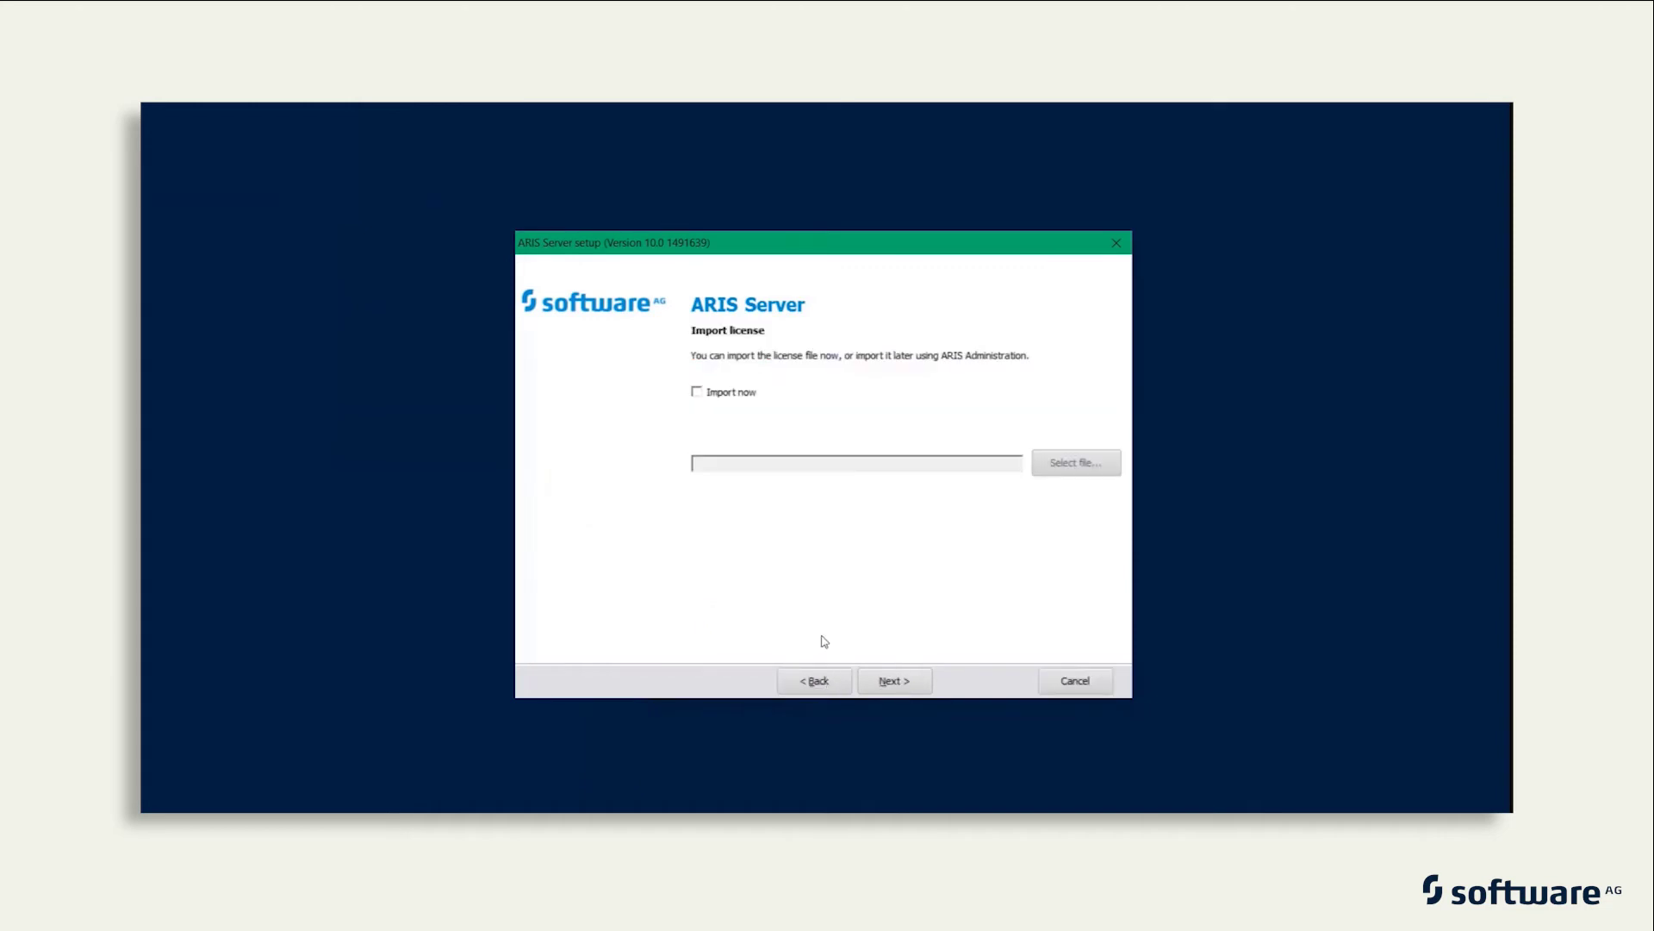
{"action": "left_click", "coordinate": [696, 392]}
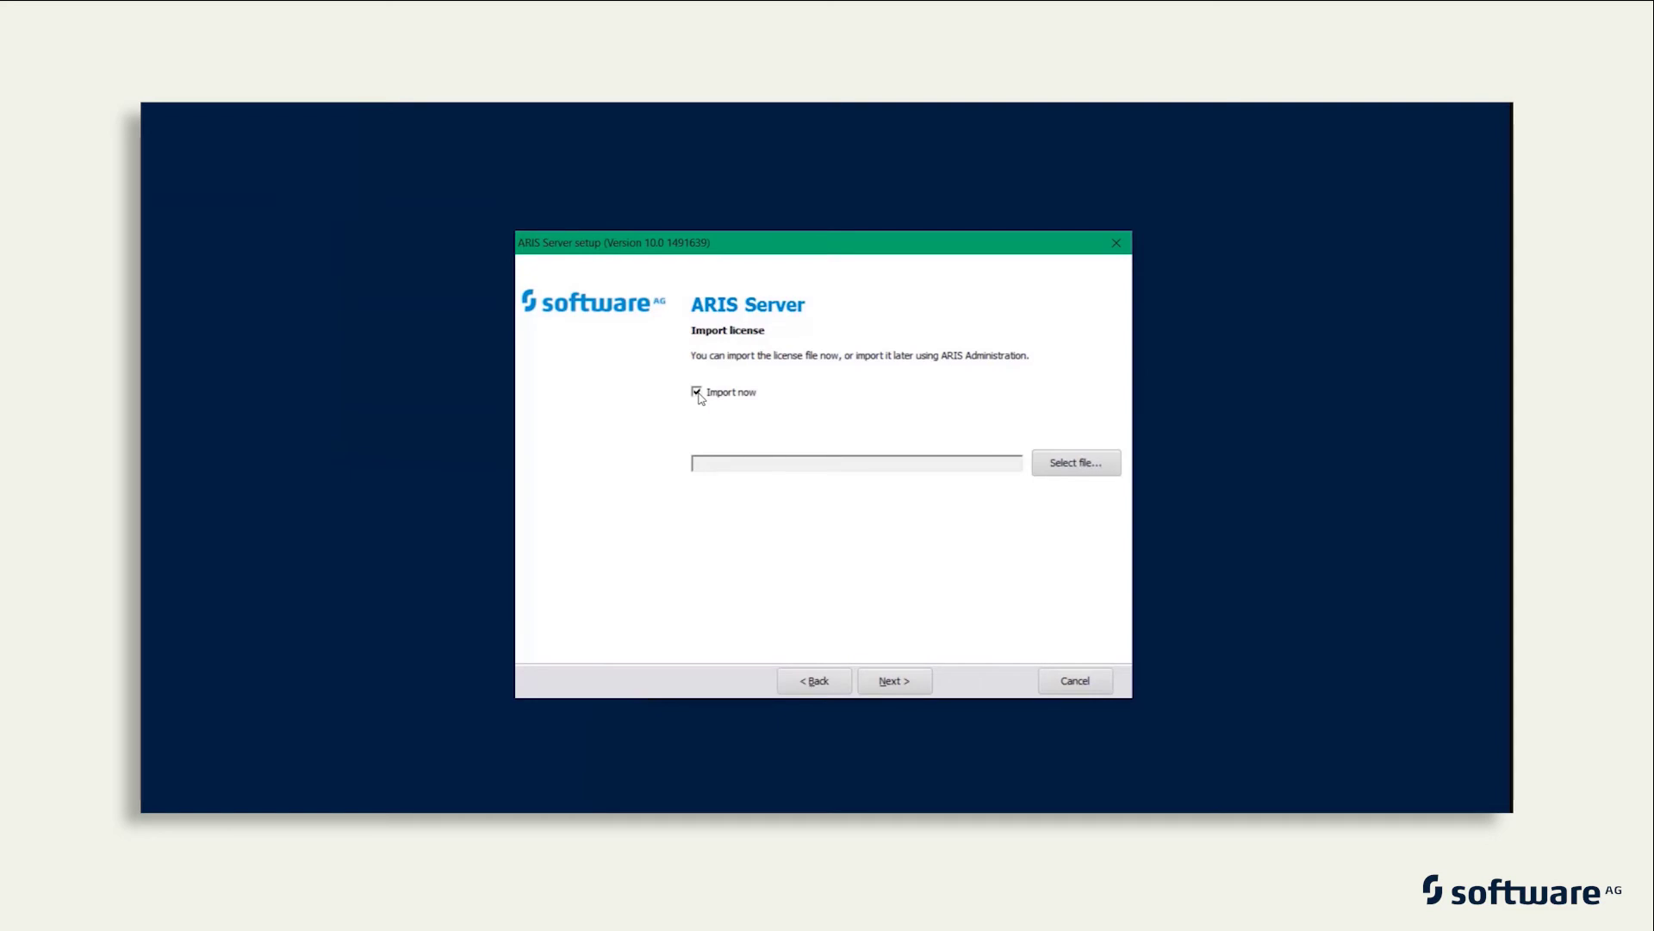
{"action": "left_click", "coordinate": [1074, 463]}
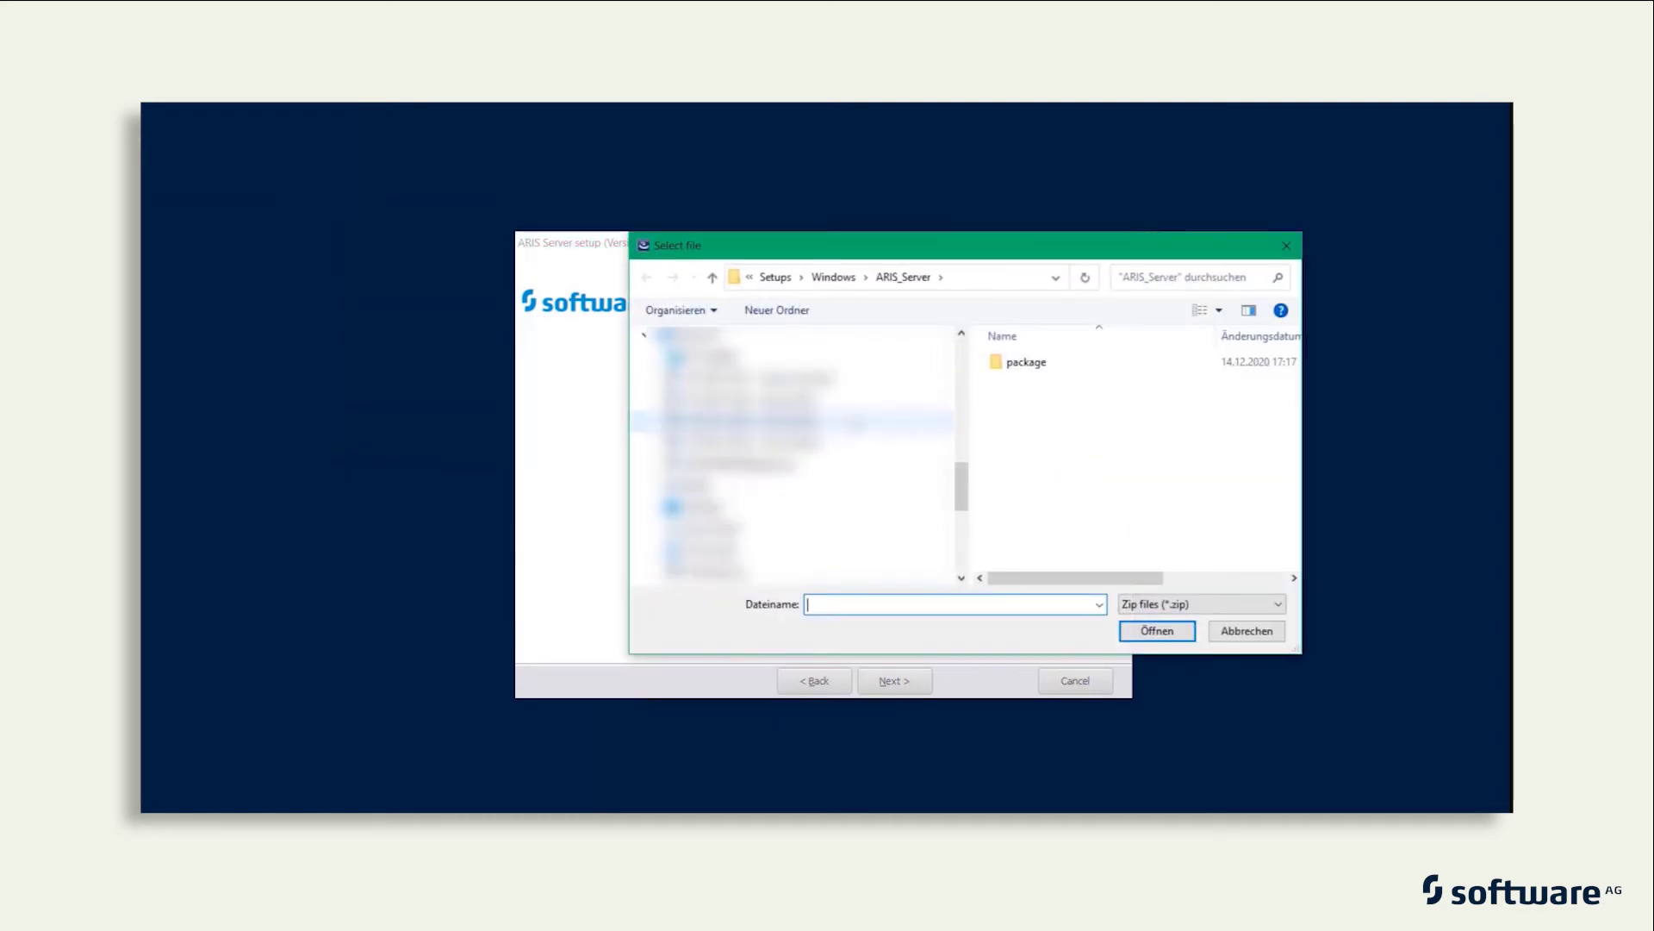
{"action": "left_click", "coordinate": [776, 552]}
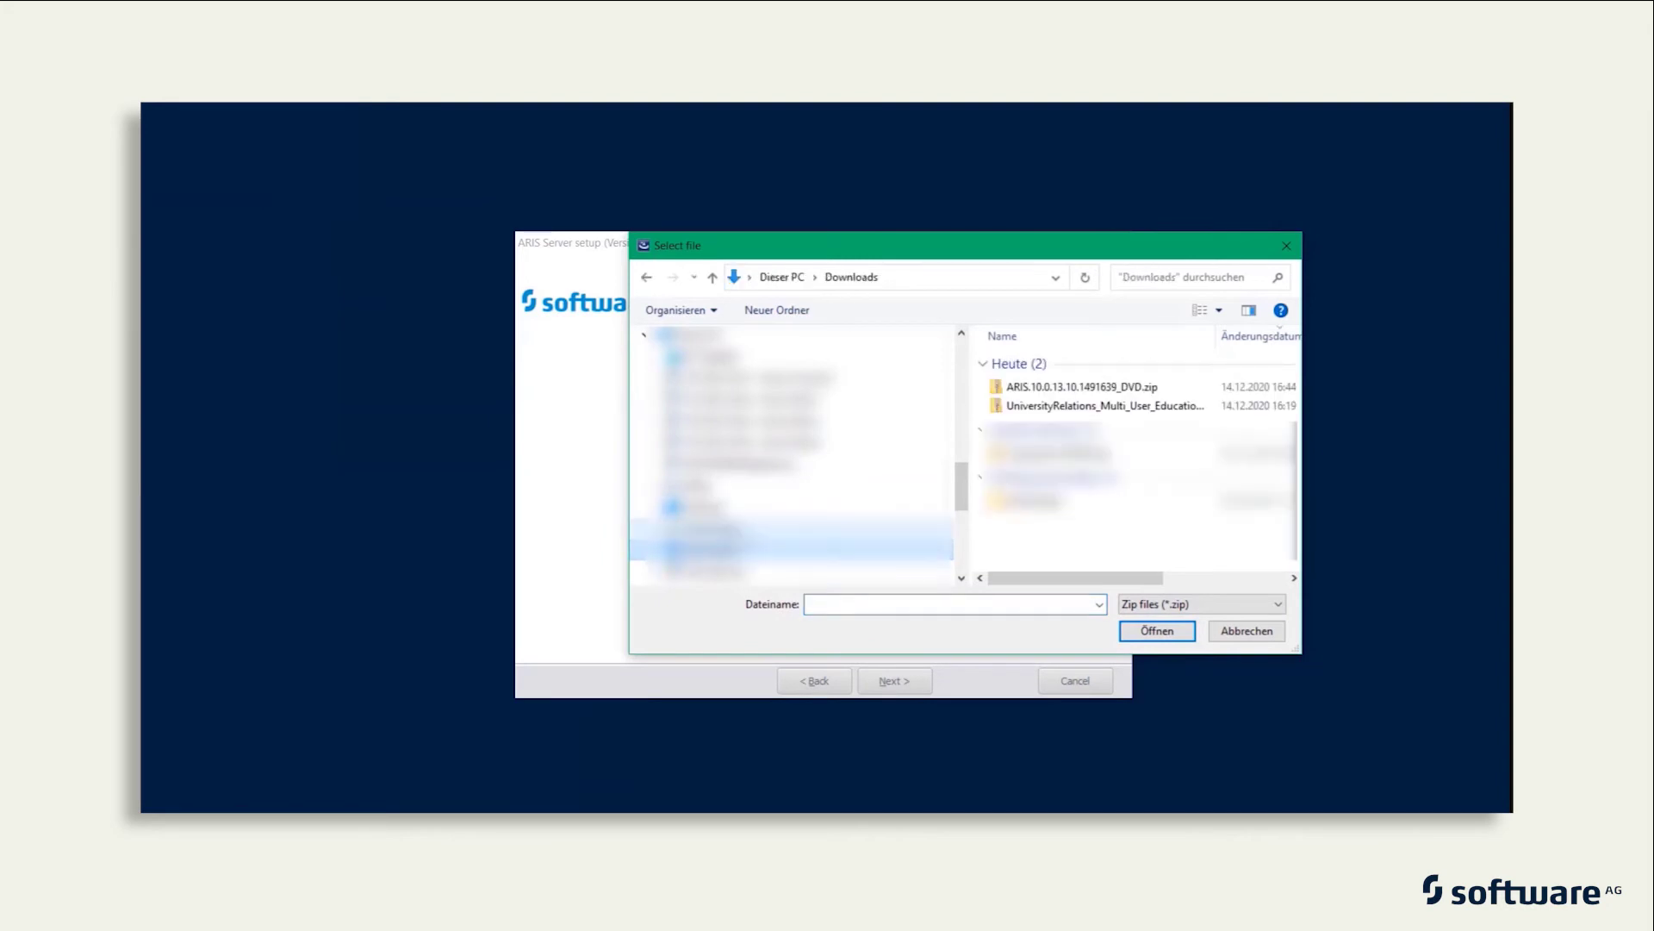
{"action": "double_click", "coordinate": [1081, 407]}
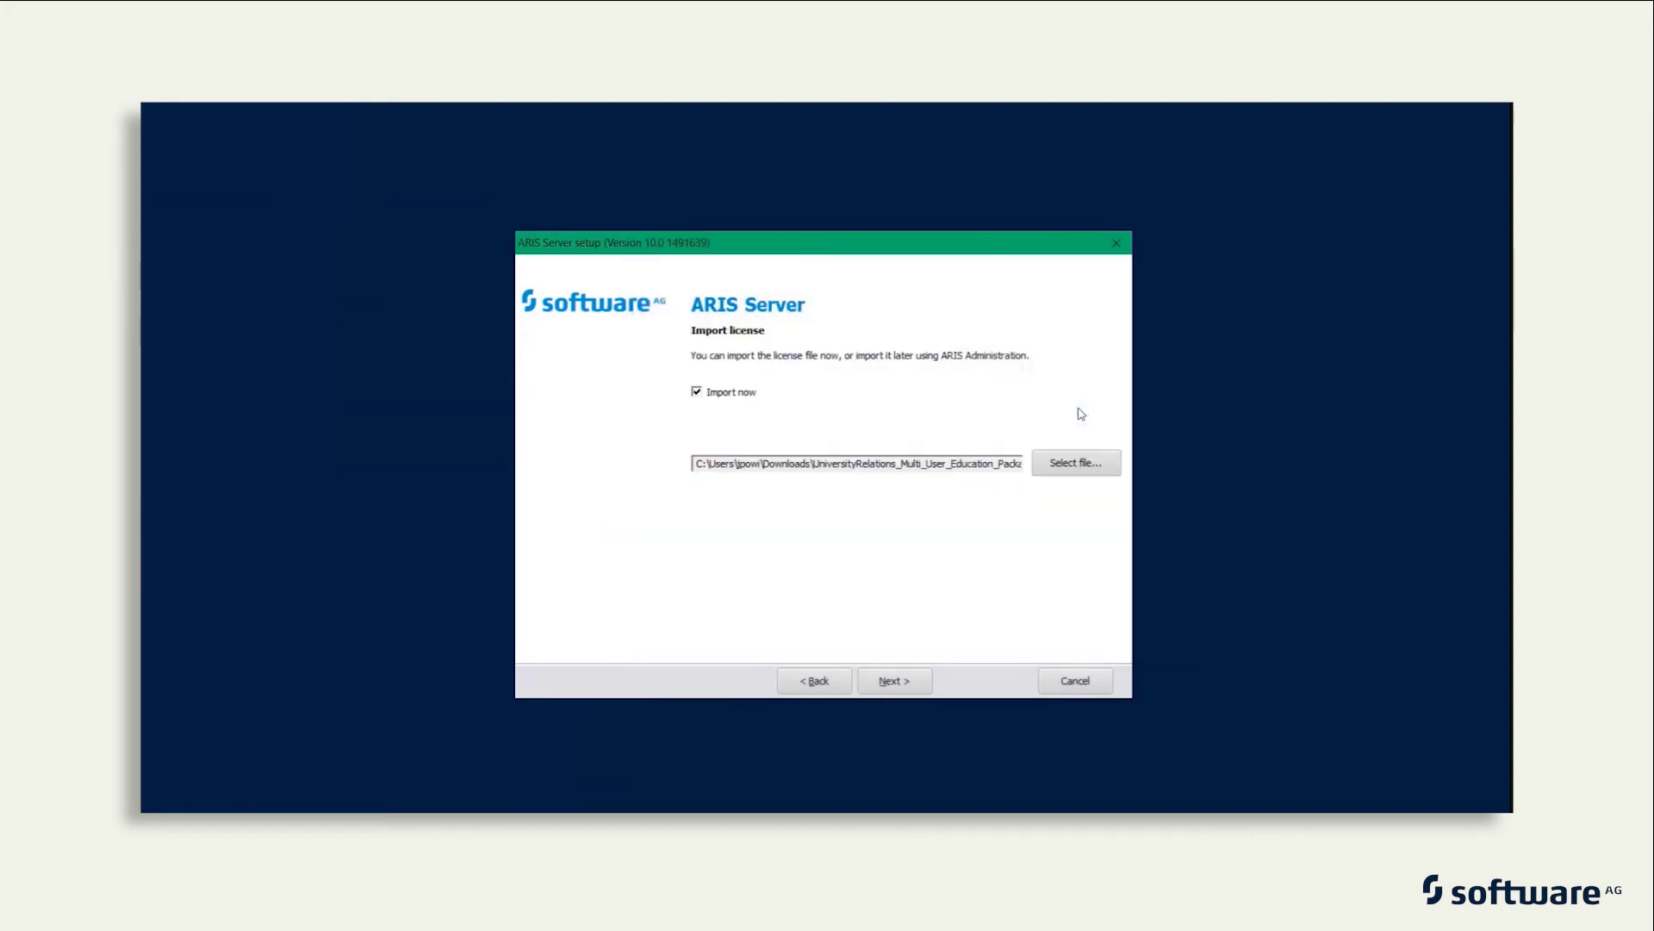
Keep the standard database, enter placeholder mail server with port 25 and sender, skip proxy.
{"action": "left_click", "coordinate": [894, 680]}
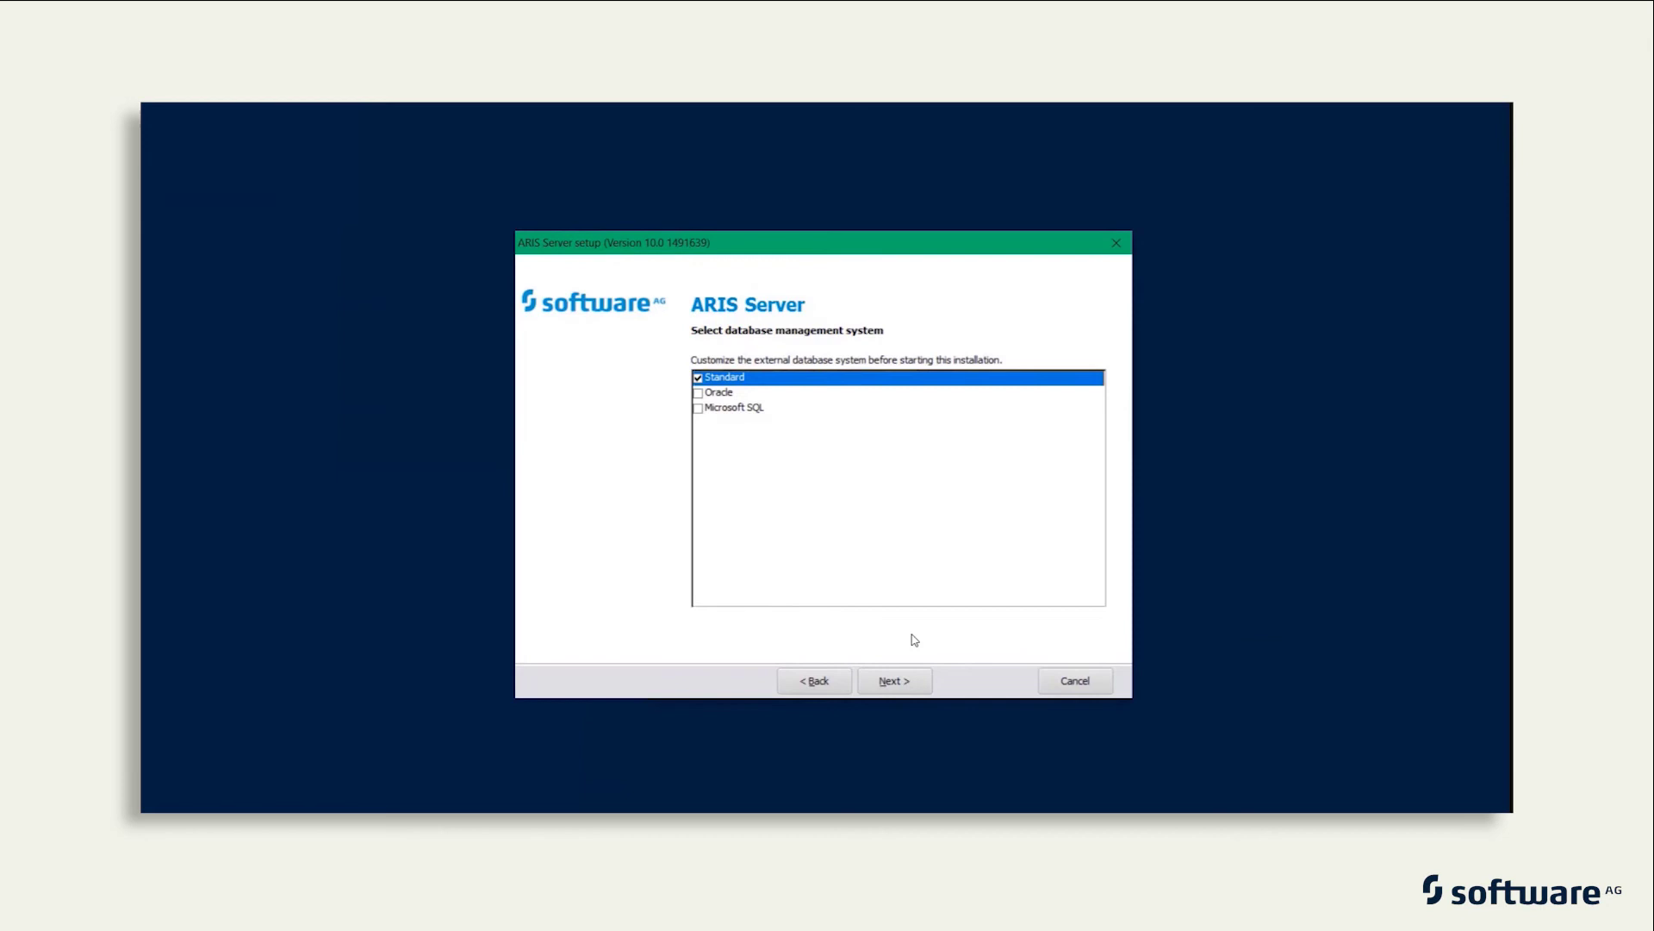
{"action": "left_click", "coordinate": [895, 680]}
{"action": "type", "text": "<Mail"}
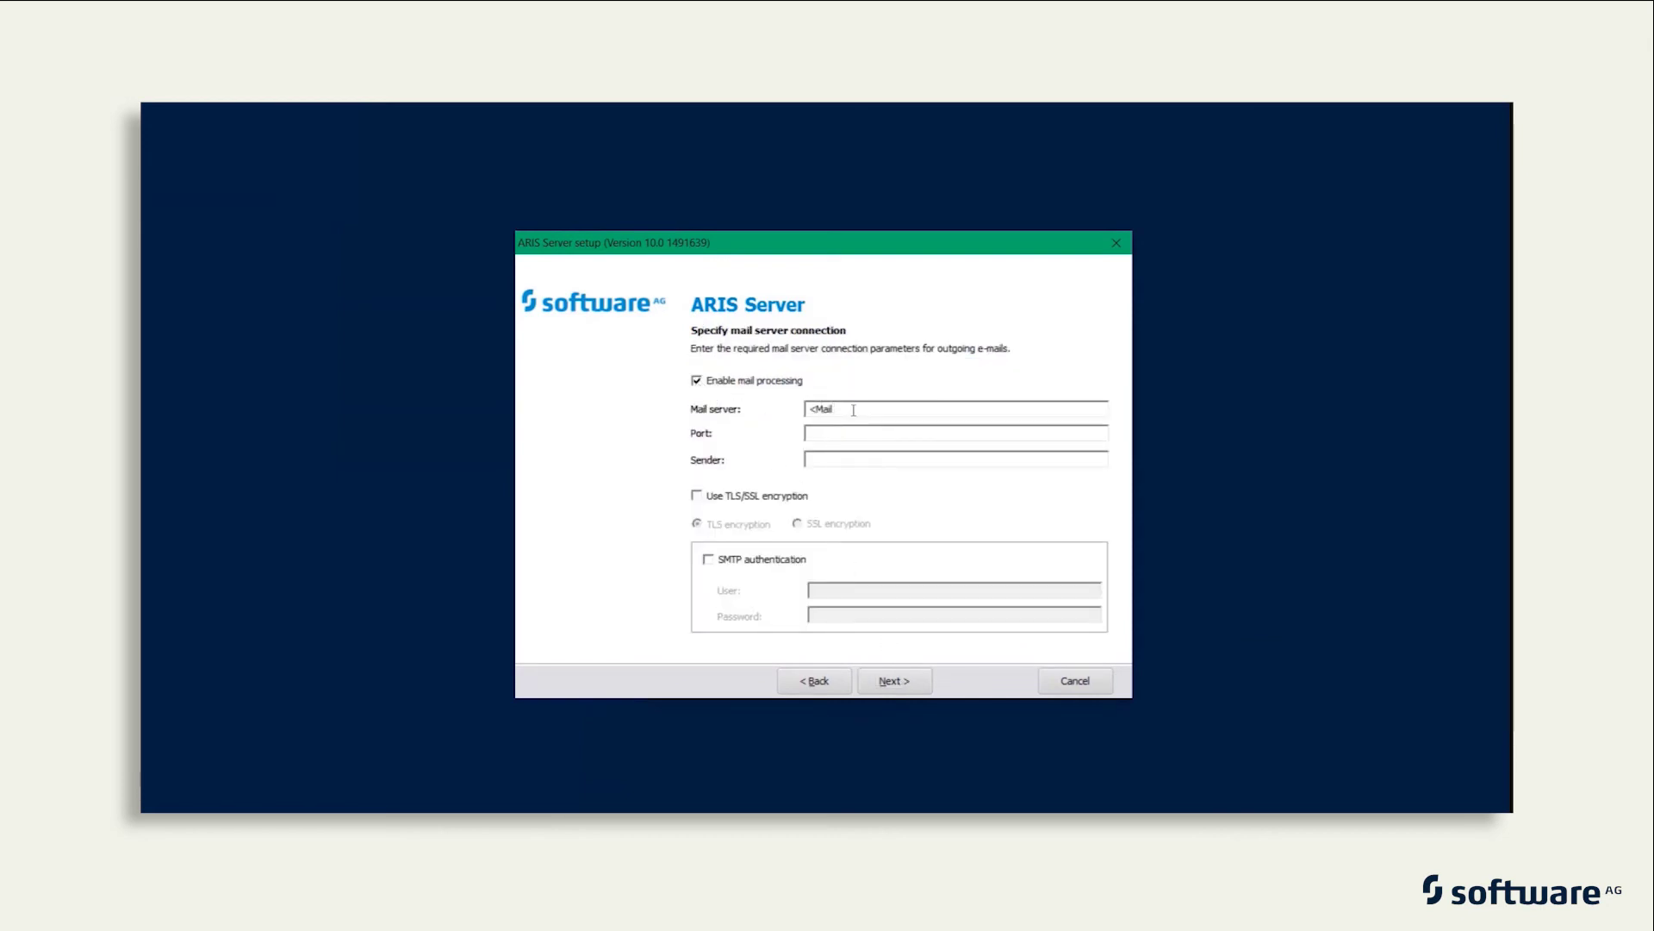
{"action": "type", "text": "server>"}
{"action": "key", "text": "Tab"}
{"action": "type", "text": "<Mail S"}
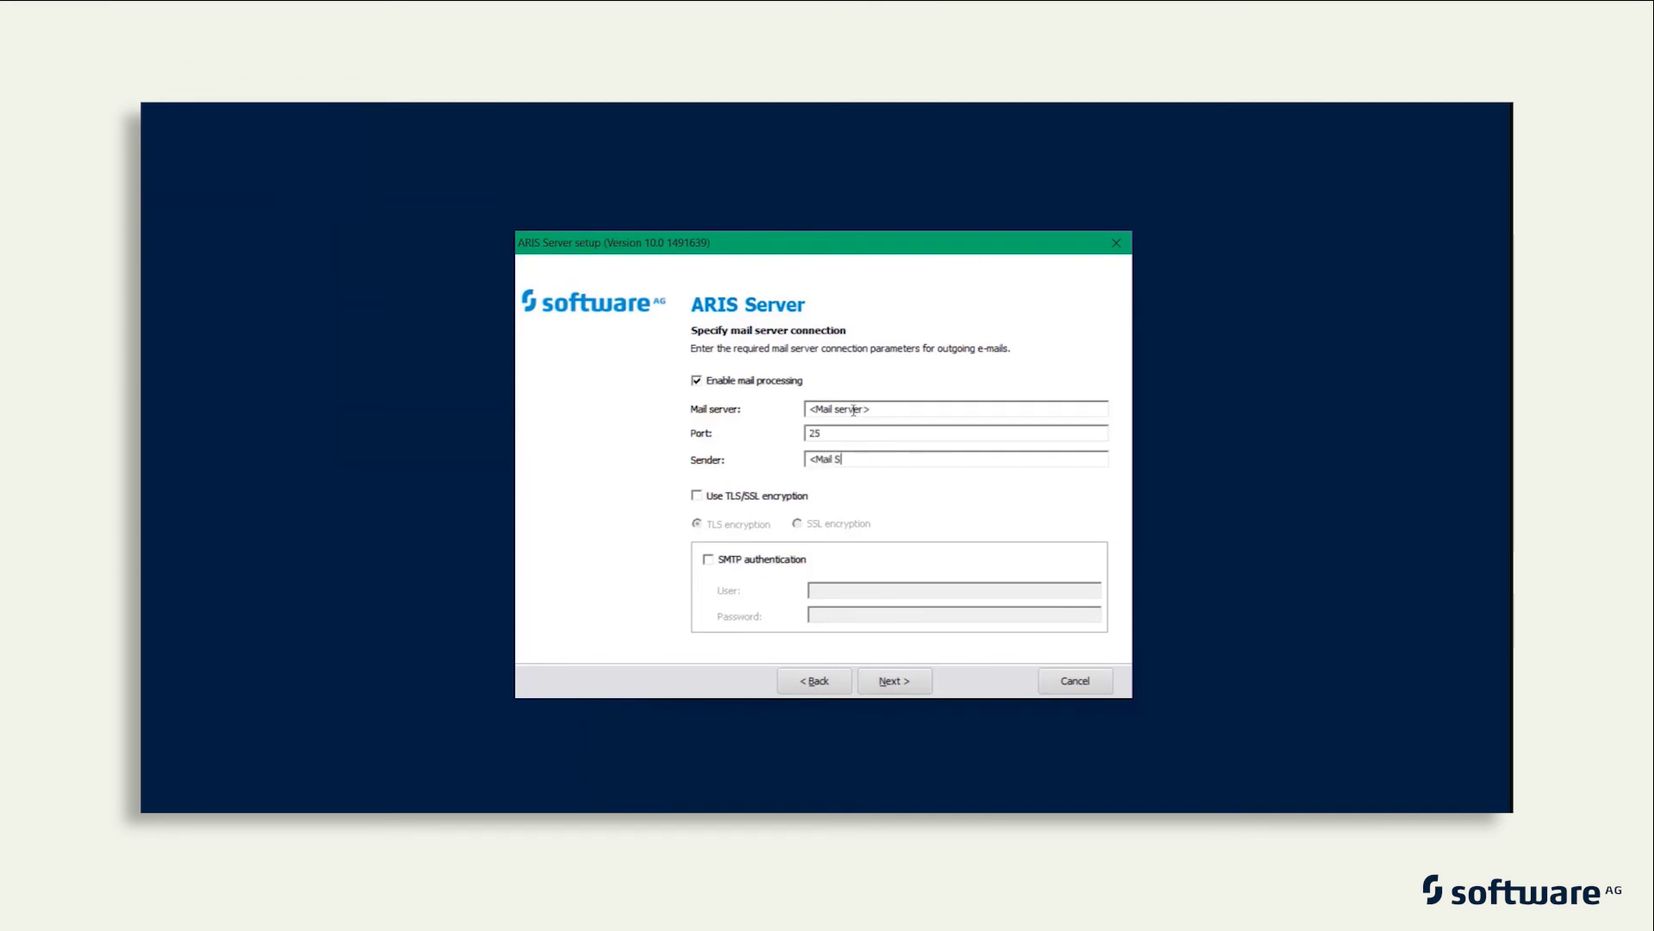
{"action": "type", "text": "ender>"}
{"action": "left_click", "coordinate": [894, 680]}
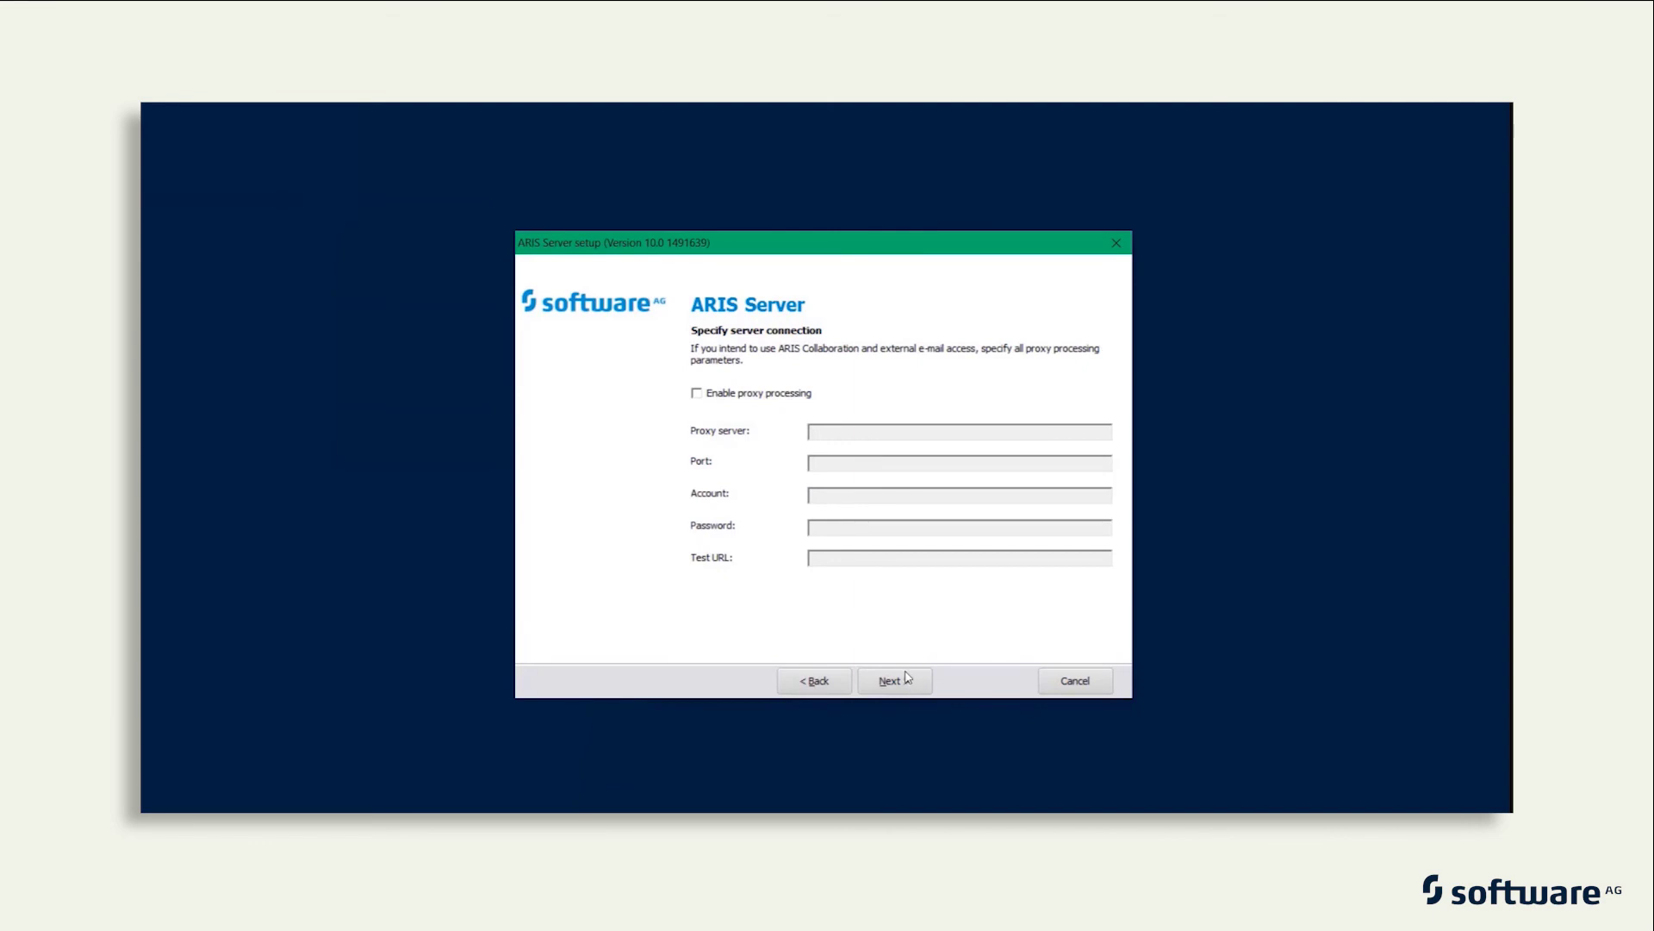
{"action": "left_click", "coordinate": [894, 679]}
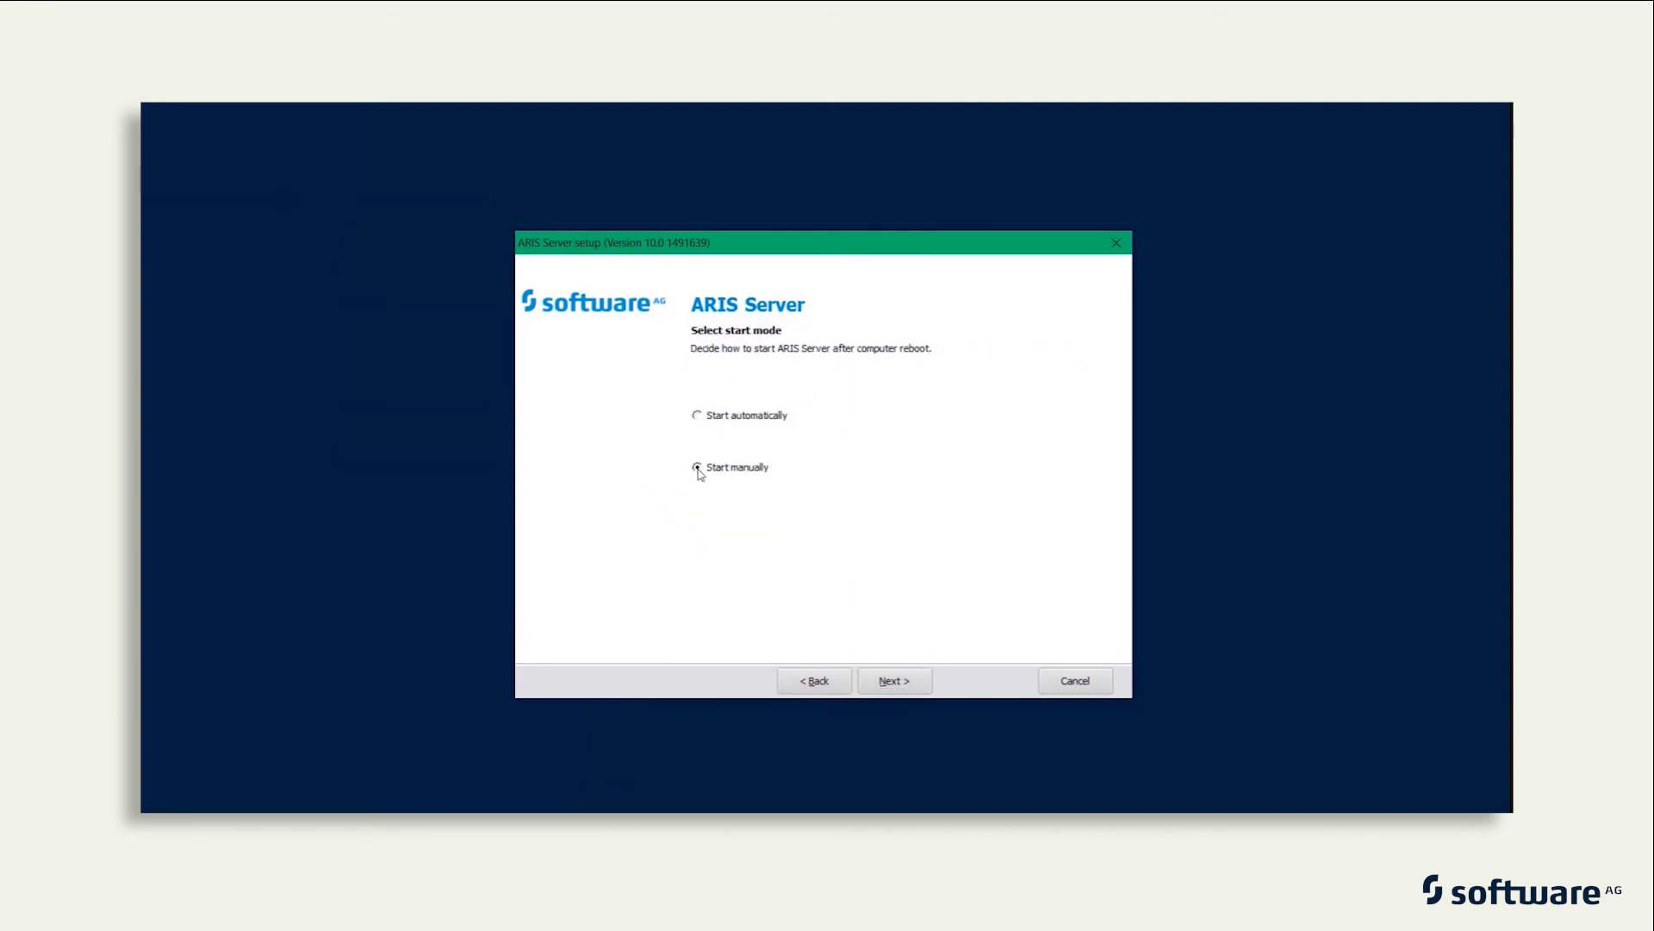
Keep manual start mode and begin installing ARIS Server.
{"action": "left_click", "coordinate": [891, 682]}
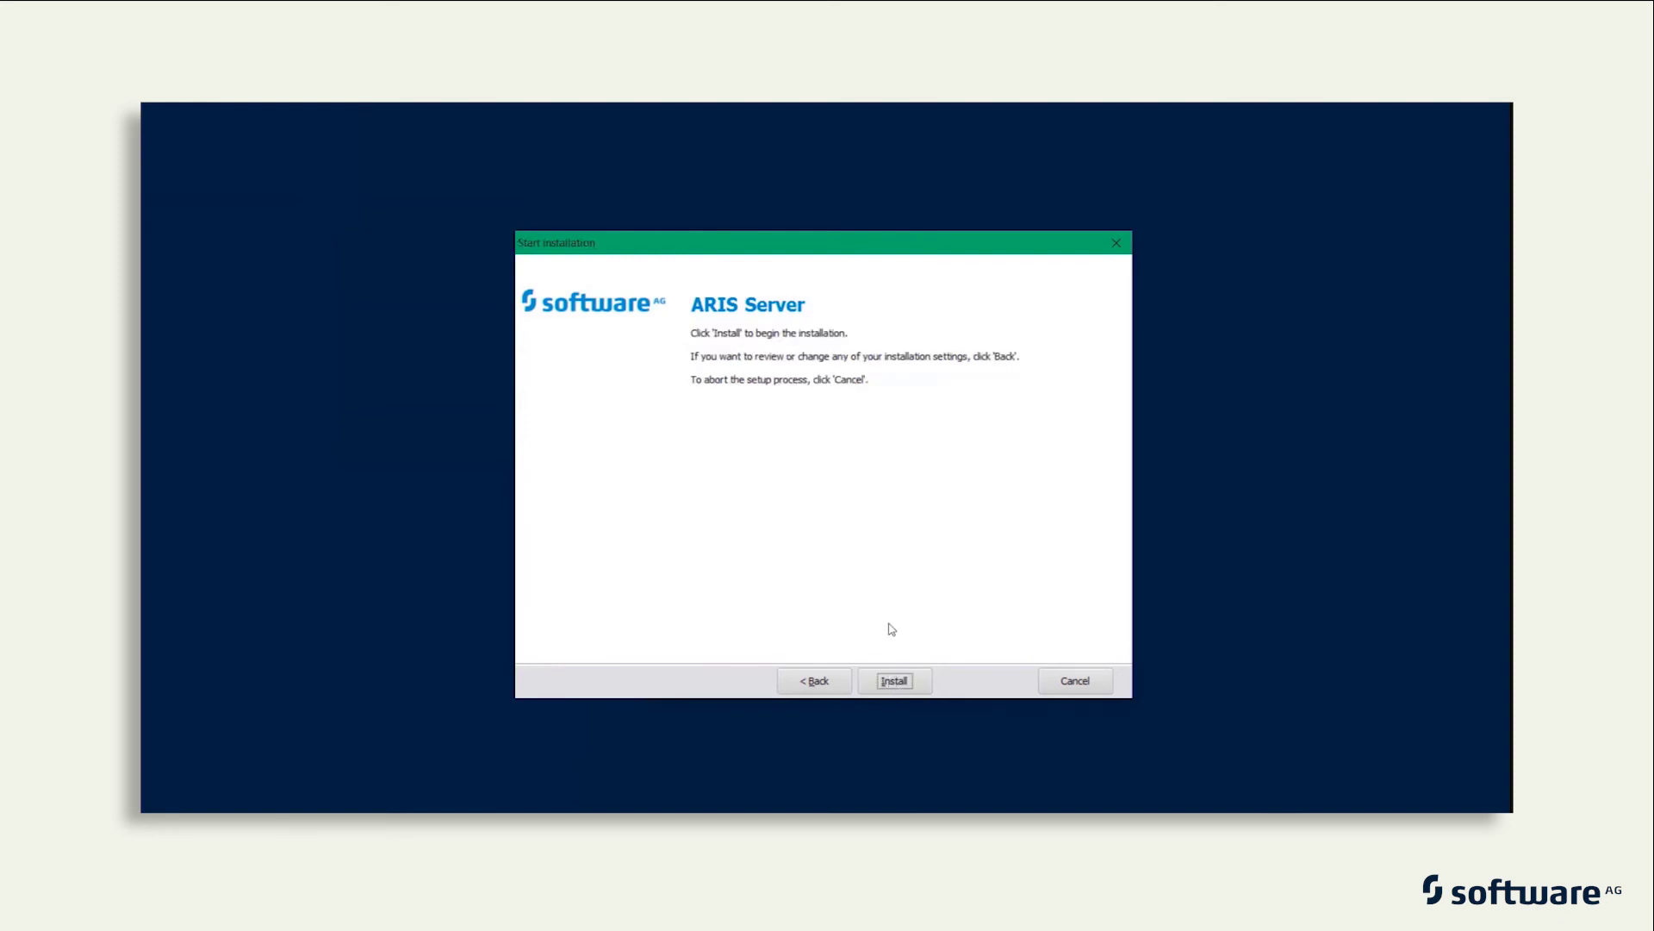
{"action": "left_click", "coordinate": [895, 680]}
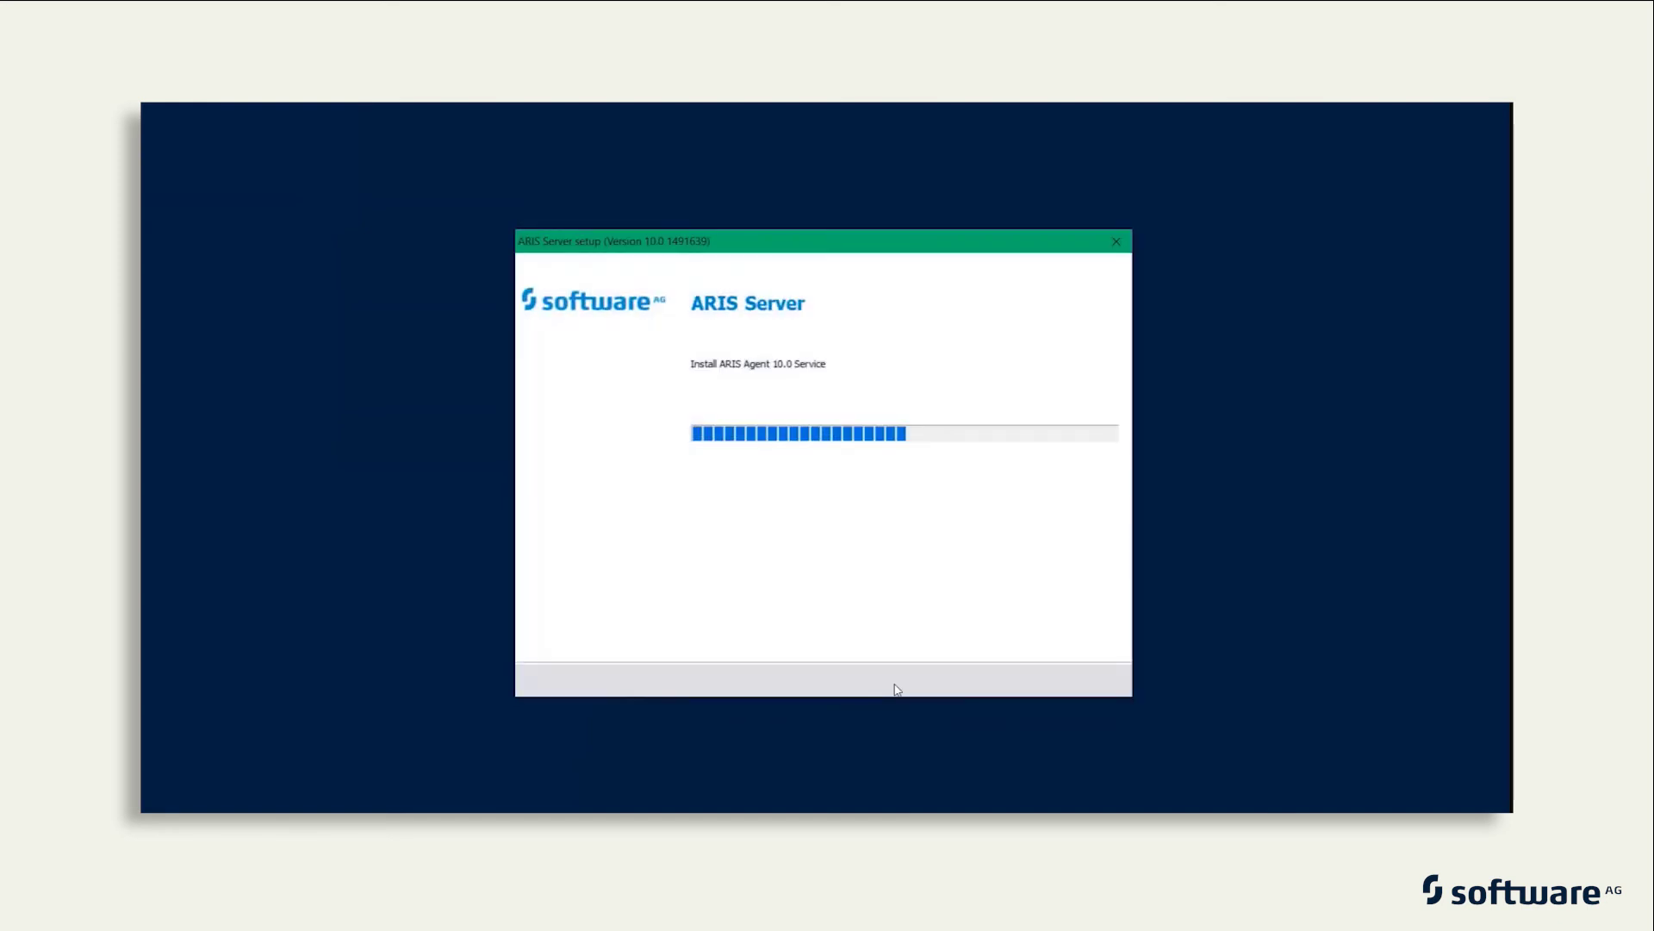